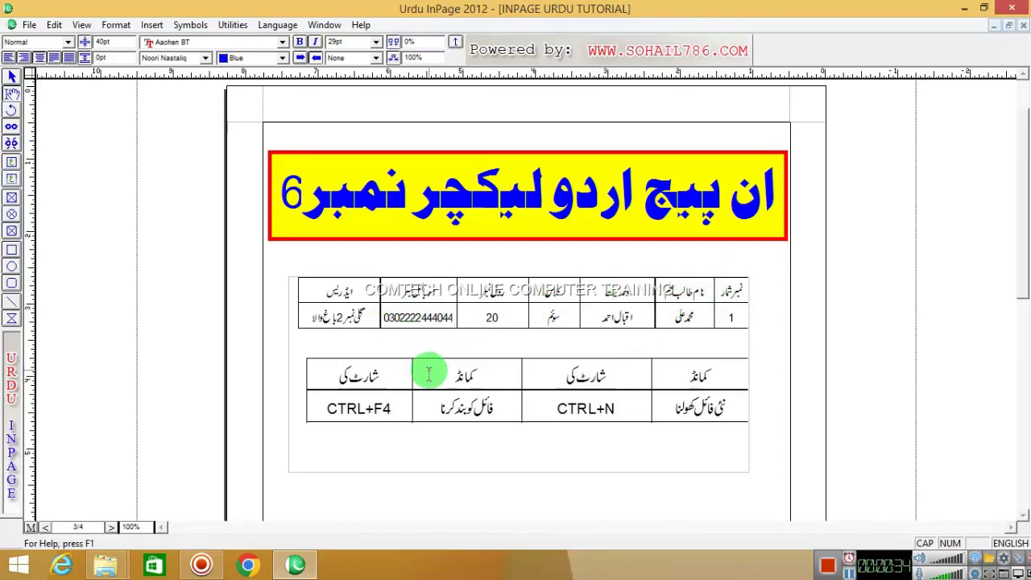
On page 4, draw a text box about 2.97 by 2.56 inches below the yellow heading banner
click(46, 529)
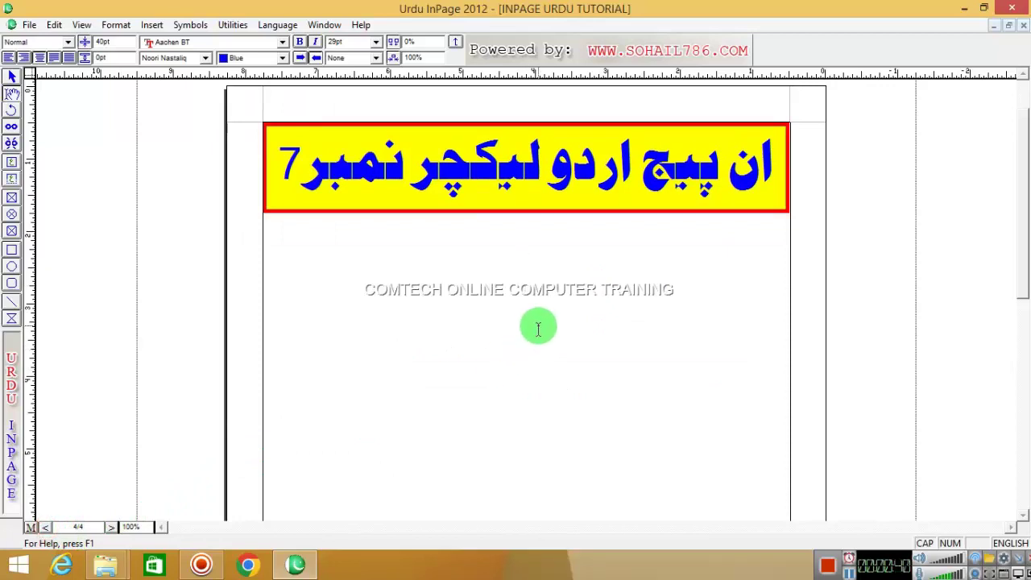
click(11, 164)
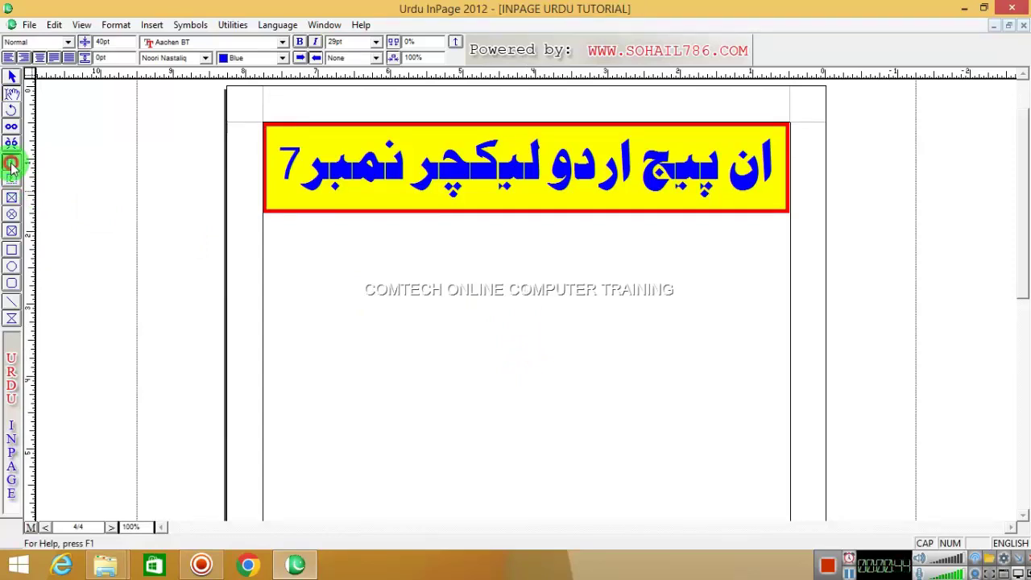
drag(764, 245, 548, 431)
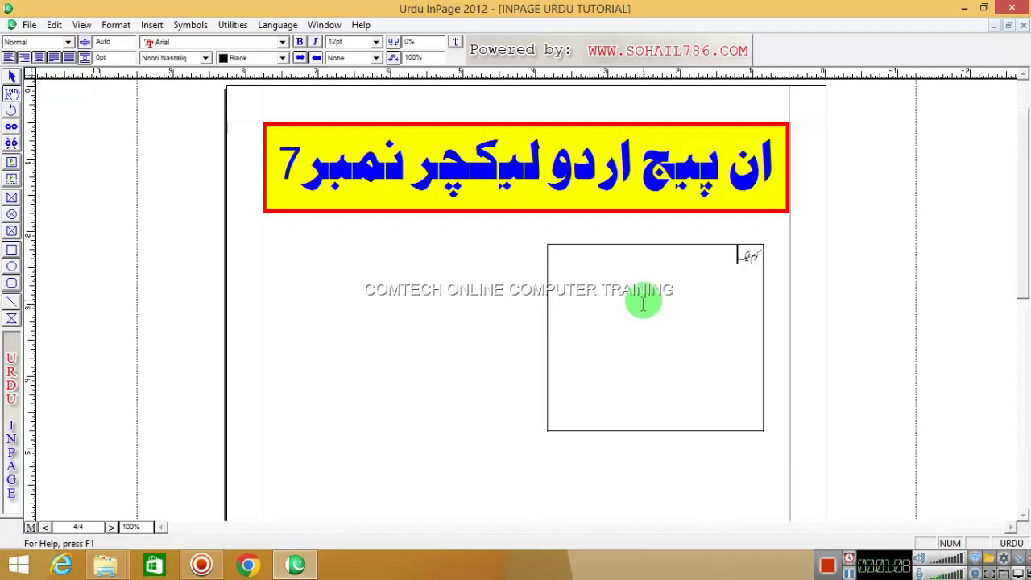
Enter the Urdu text "کوم ٹیک آن لائن کمپیوٹر ٹریننگ" in the new text box
right_click(643, 271)
mouse_move(677, 277)
click(784, 329)
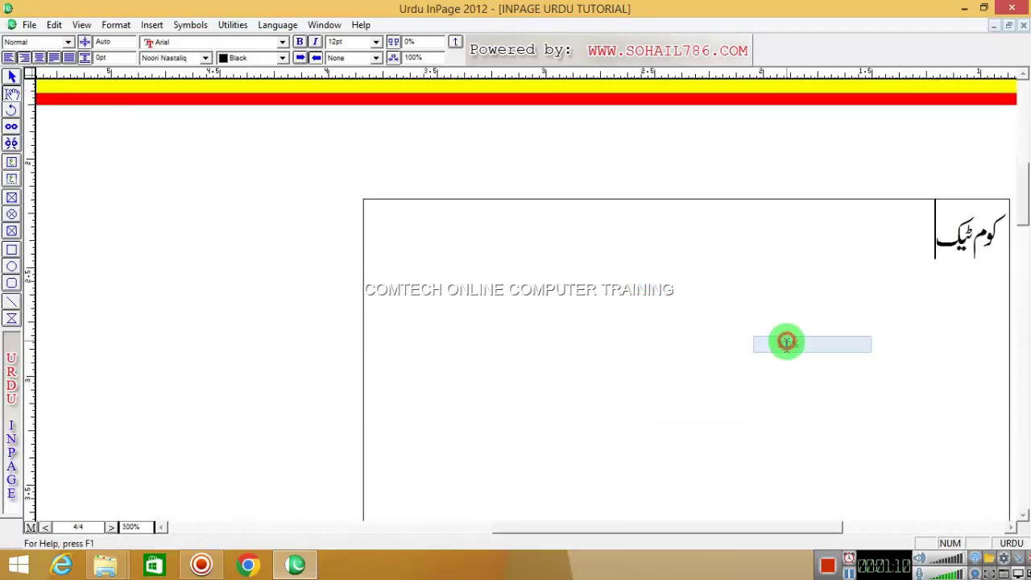
drag(739, 529, 766, 529)
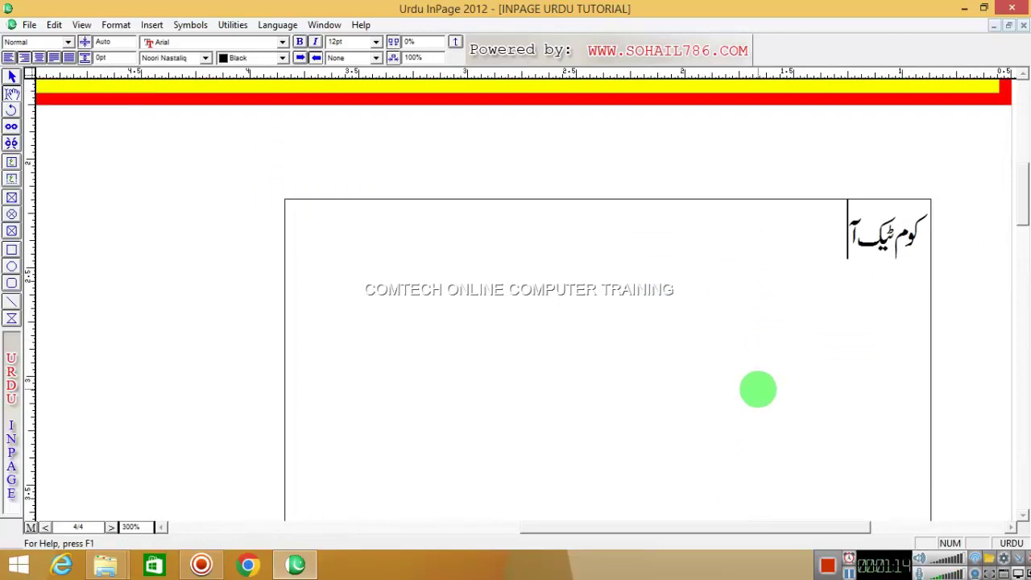
text(ن لائن)
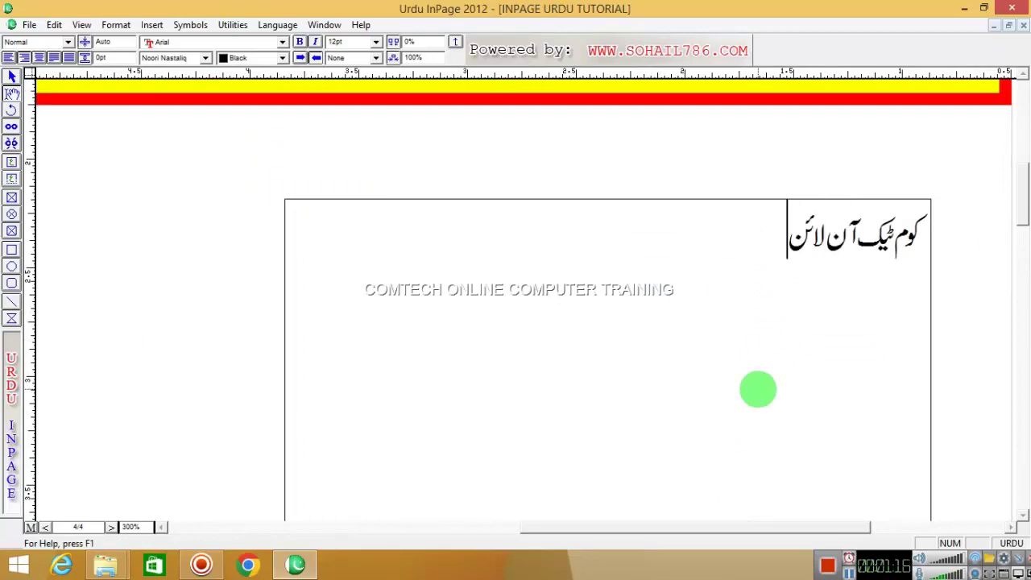
text( کمپیوٹر)
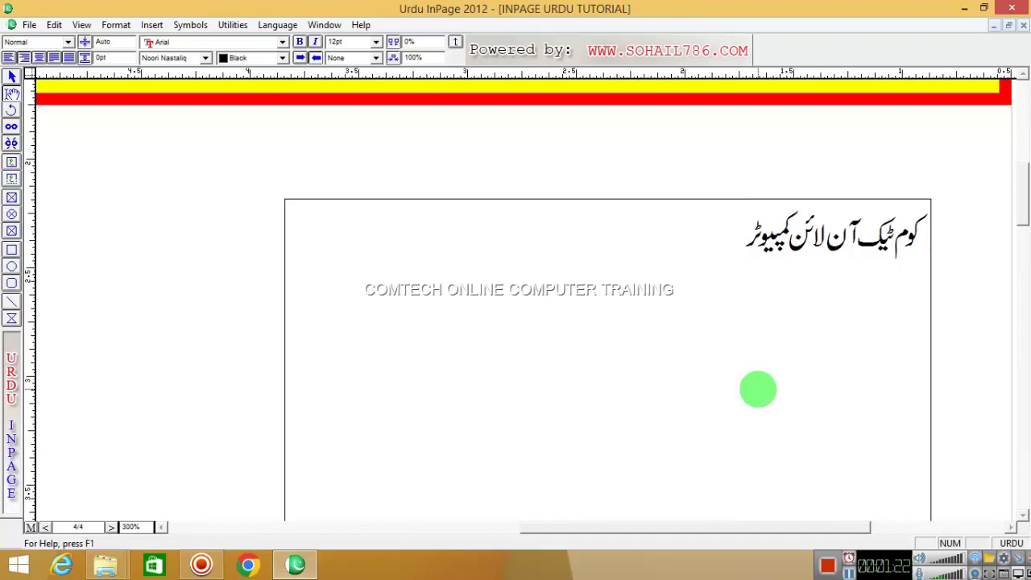
text( ٹریننگ)
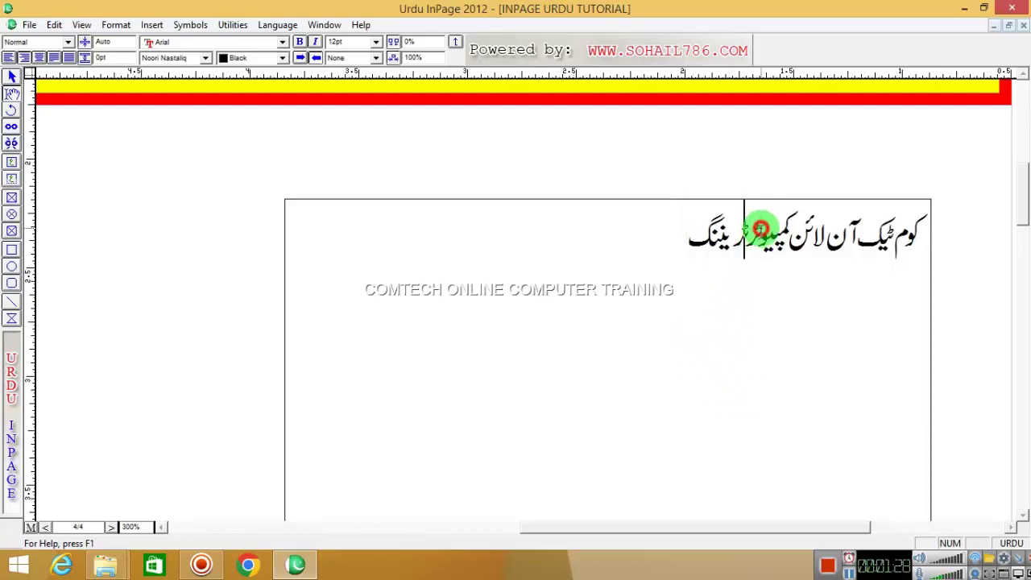
Enlarge the whole Urdu line in the text box to 31 pt so it fills the box width
triple_click(762, 233)
key(ctrl+shift+period)
key(ctrl+shift+period)
key(ctrl+shift+period)
key(ctrl+shift+period)
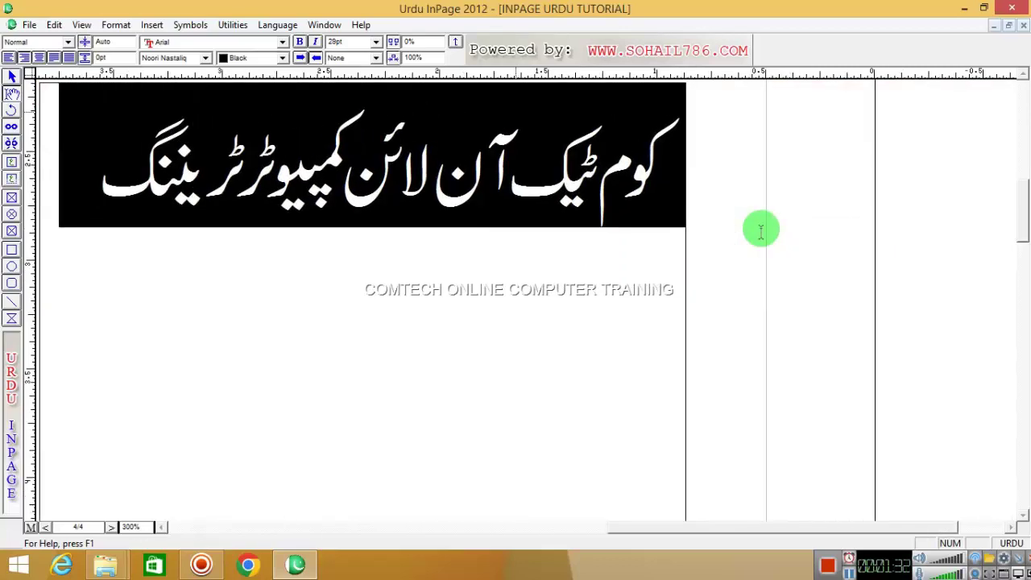
key(ctrl+shift+comma)
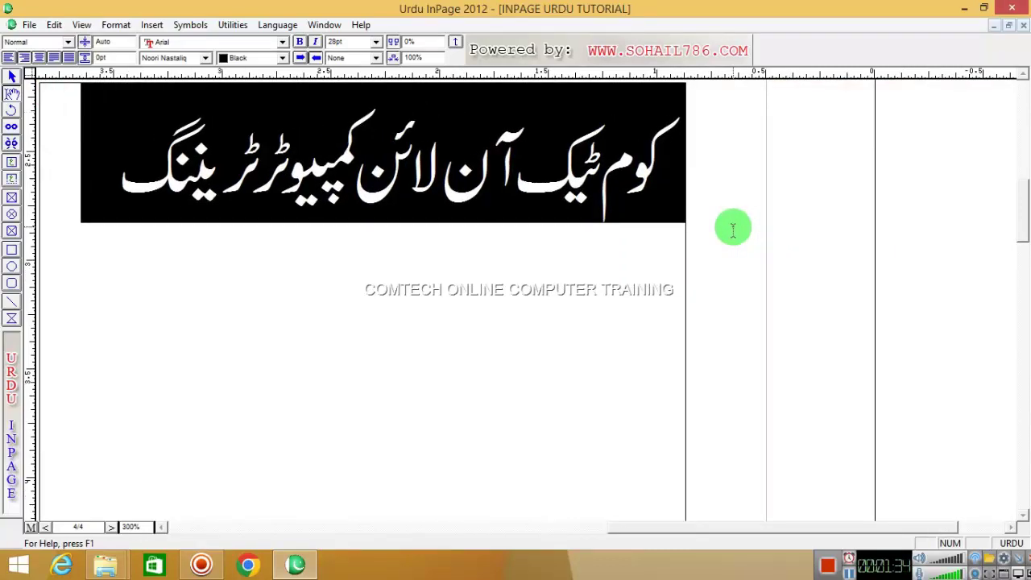
key(ctrl+shift+comma)
key(ctrl+shift+comma)
key(ctrl+shift+period)
key(ctrl+shift+period)
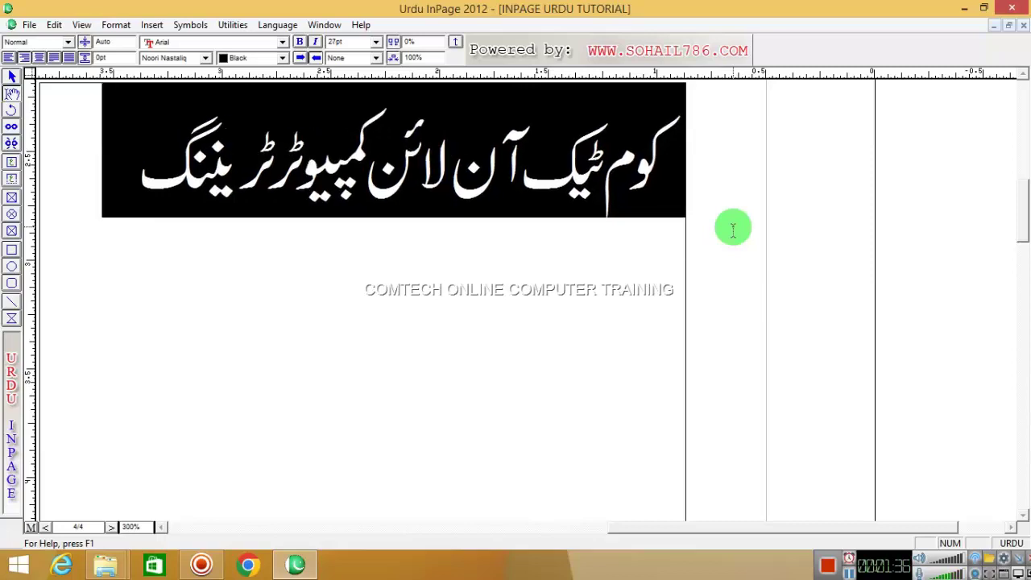
key(ctrl+shift+period)
key(ctrl+shift+period)
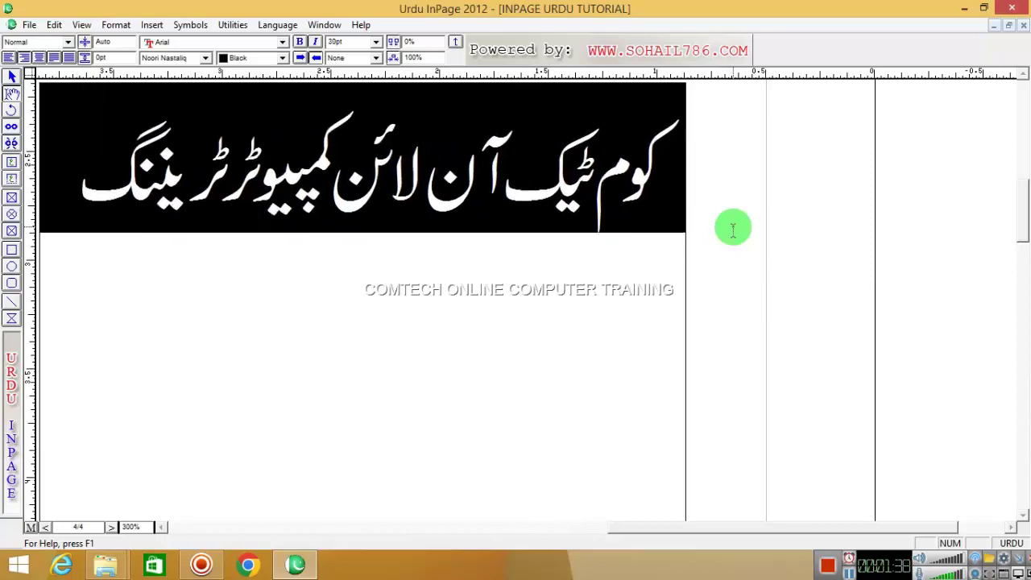
key(ctrl+shift+period)
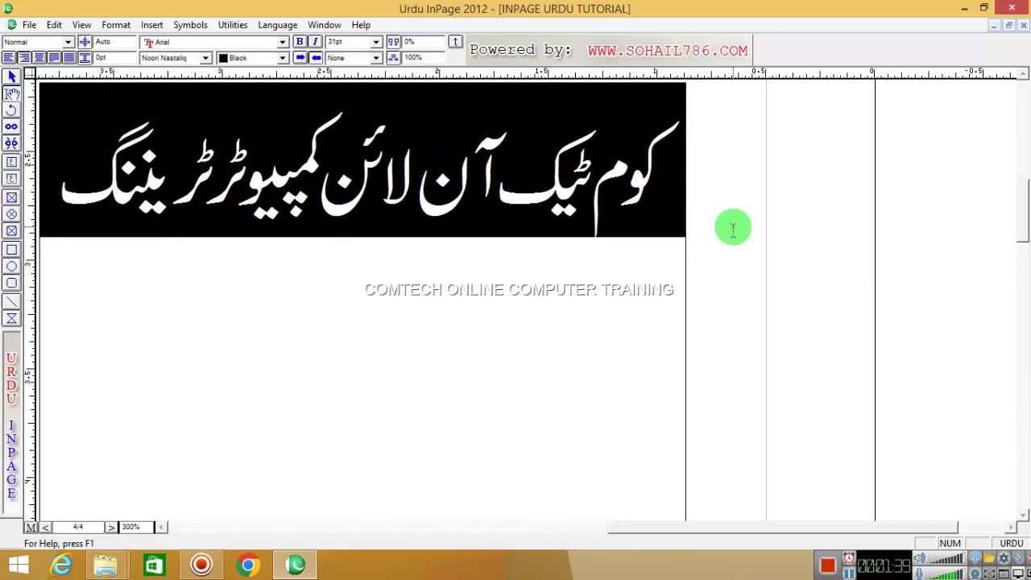
Shorten the text box to about 0.82 inches high and move it down and left, toward the middle of the page
right_click(544, 212)
click(590, 223)
click(709, 268)
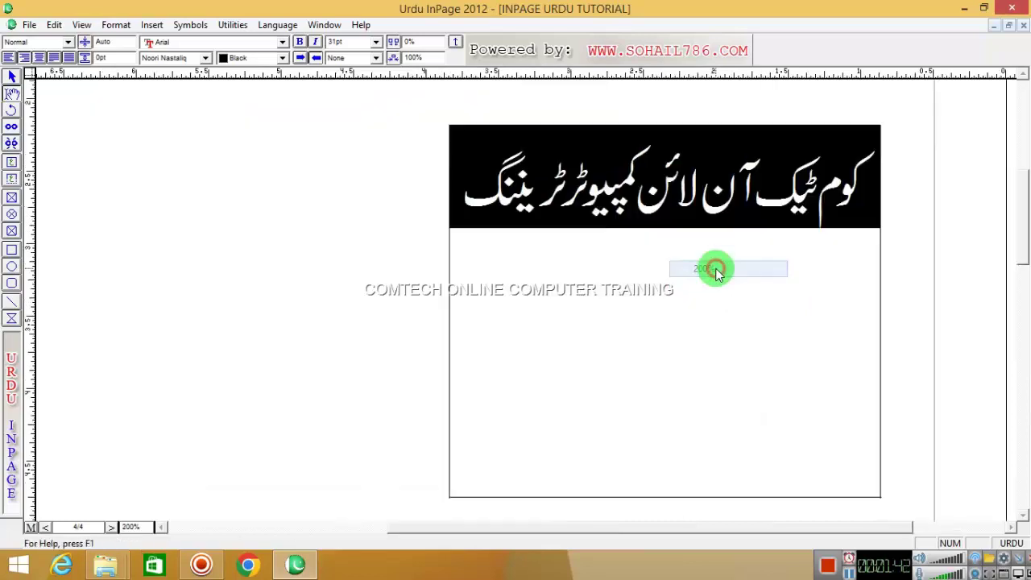
click(590, 251)
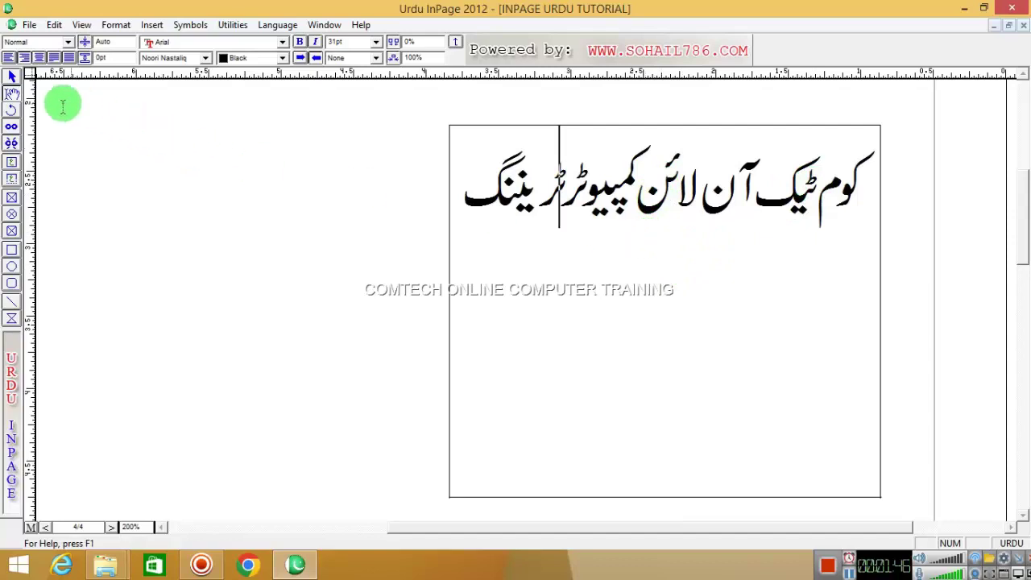
click(12, 76)
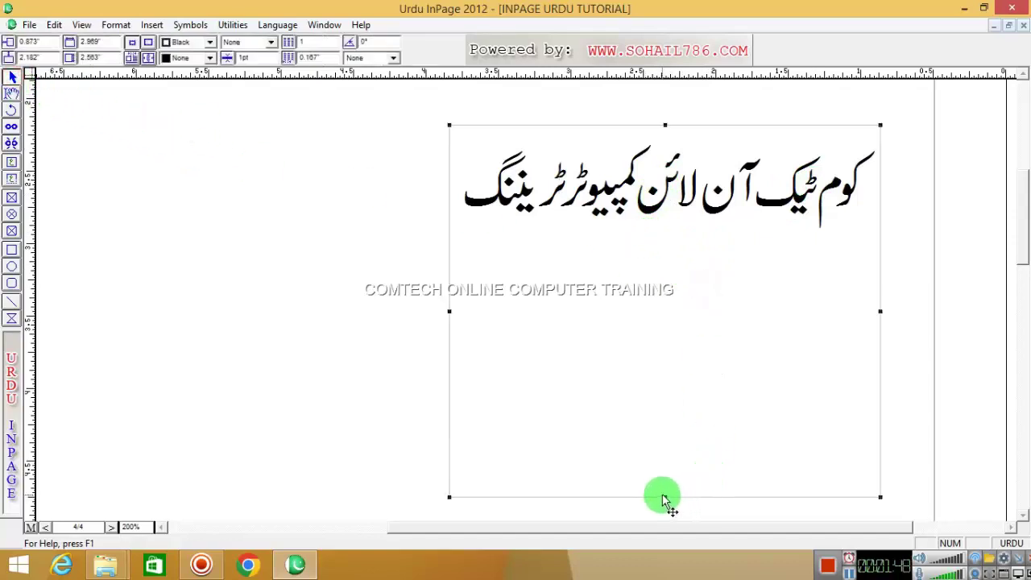
drag(666, 497, 652, 245)
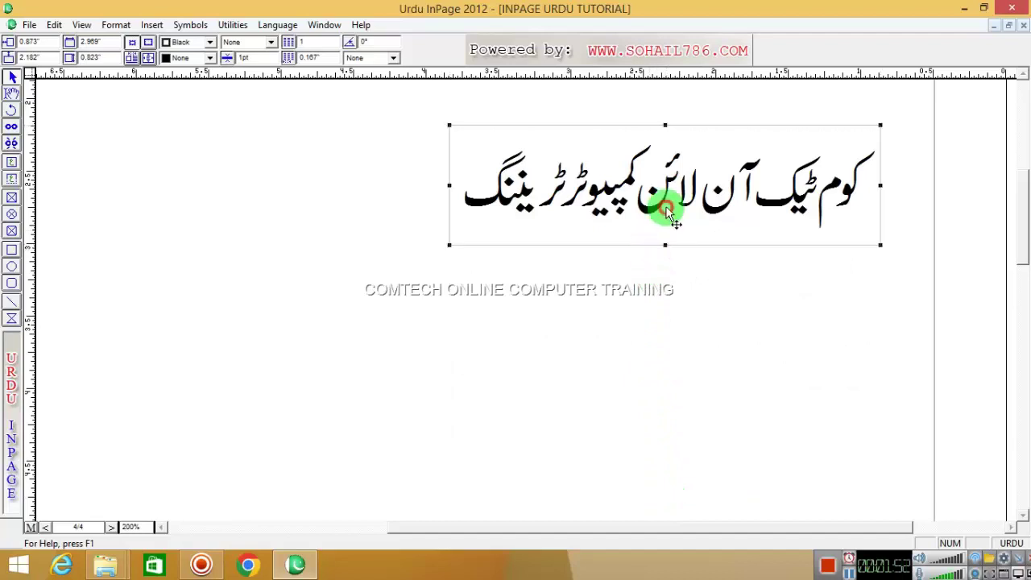
drag(668, 202, 530, 321)
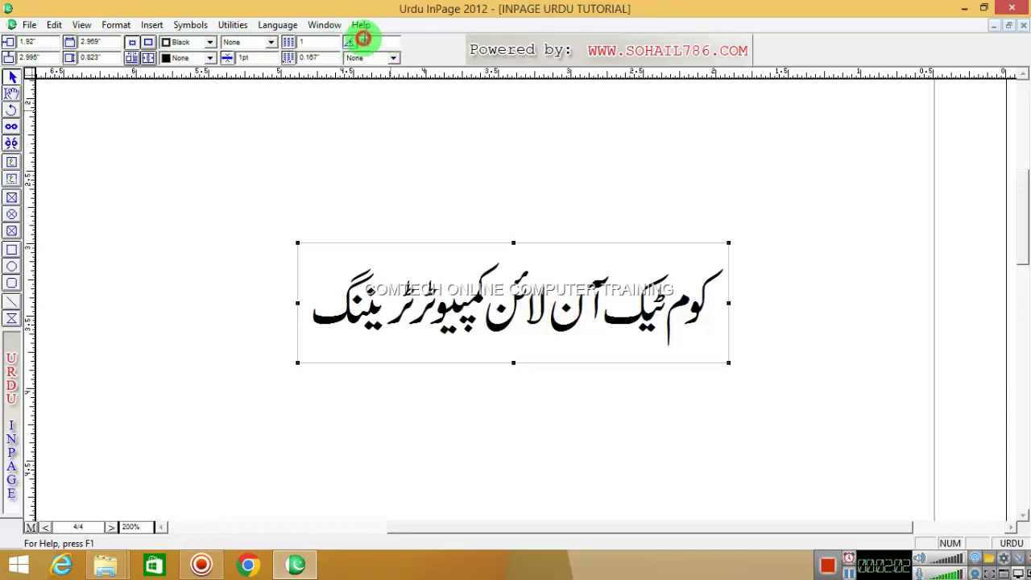
Set the text box's rotation angle to 45 degrees and move the tilted box toward the left side of the page
click(386, 41)
mouse_move(386, 40)
mouse_down()
mouse_move(318, 41)
mouse_move(357, 40)
mouse_move(334, 42)
mouse_up()
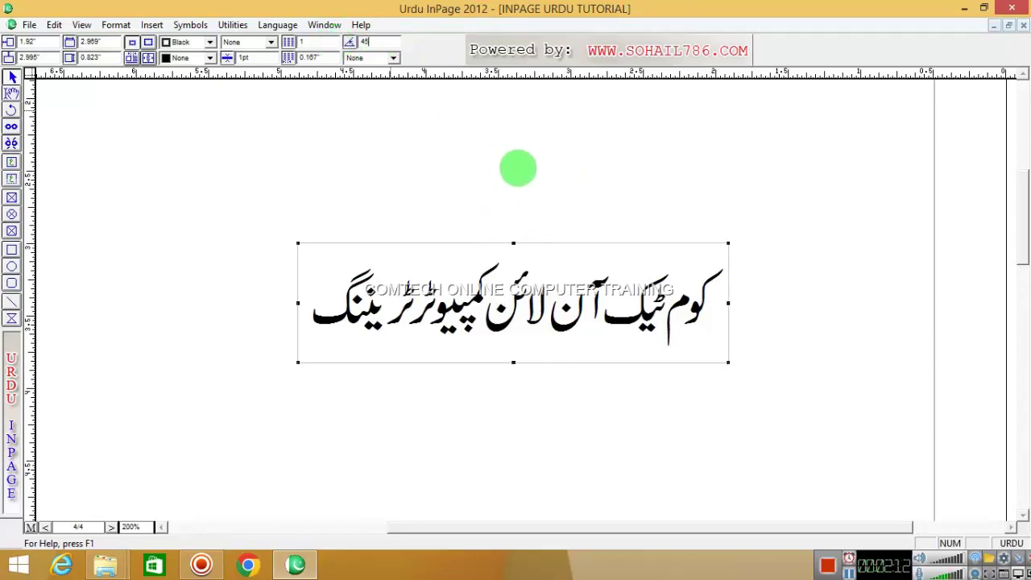
key(Return)
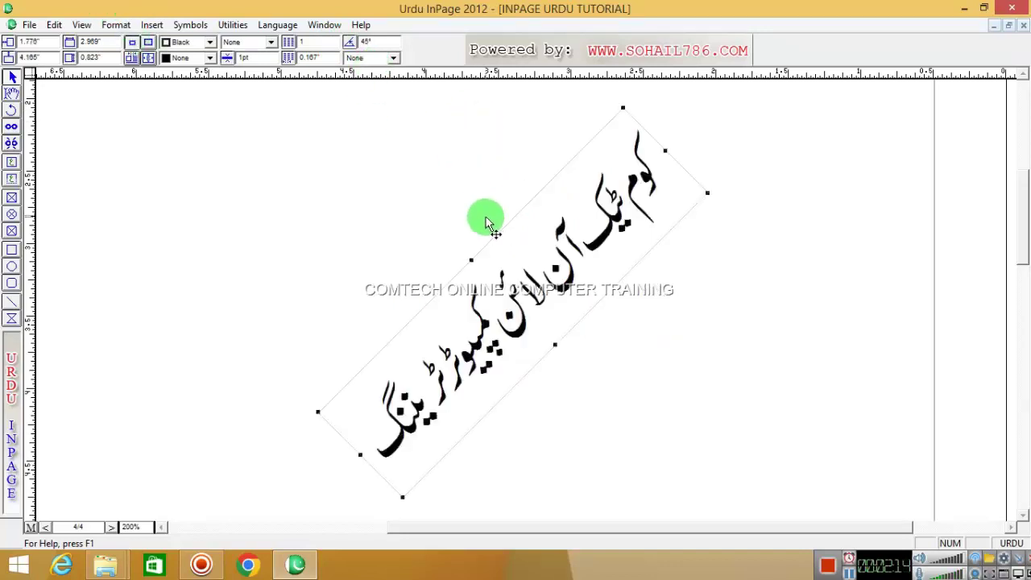
drag(559, 260, 337, 253)
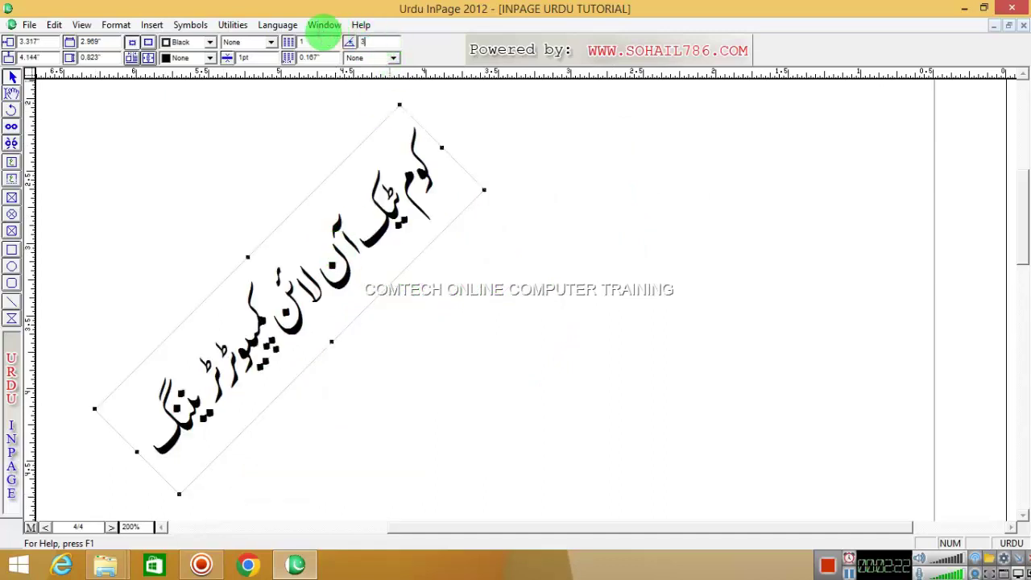
Set the text box's rotation angle to 35 degrees and move it back toward the middle of the page
text(35)
key(Return)
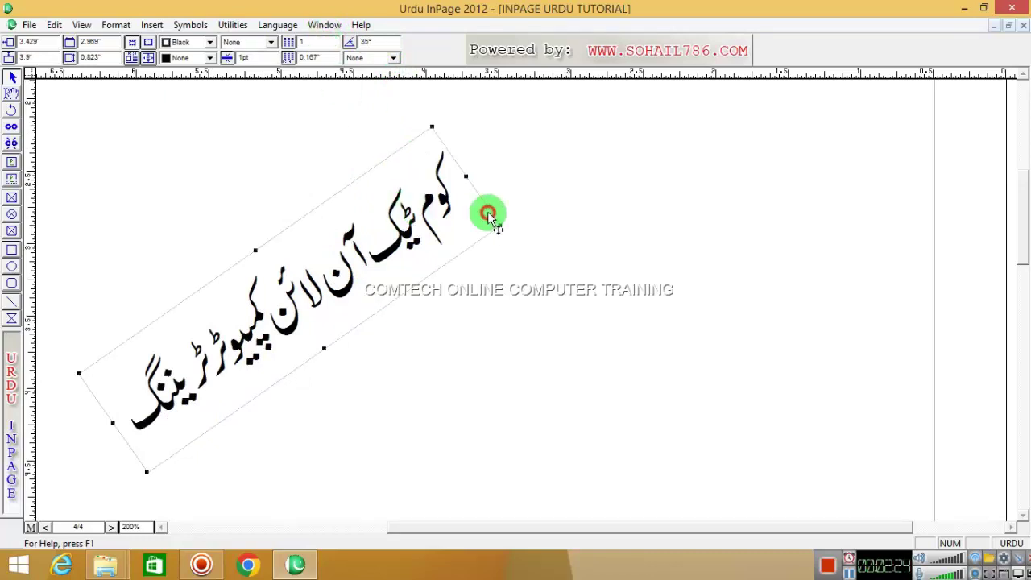
click(611, 215)
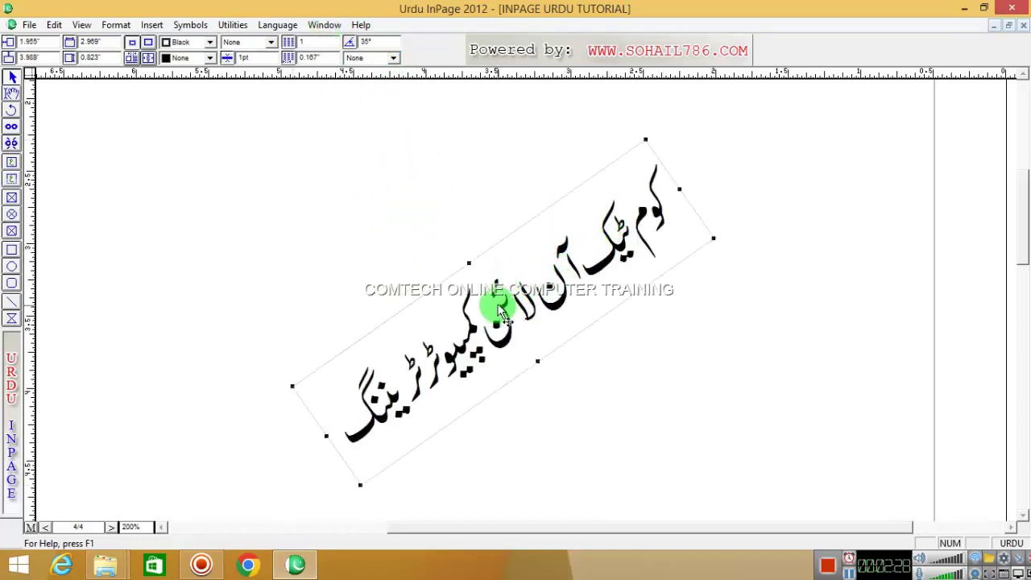
Reset the text box's rotation angle to 0 degrees and select the box again
double_click(367, 42)
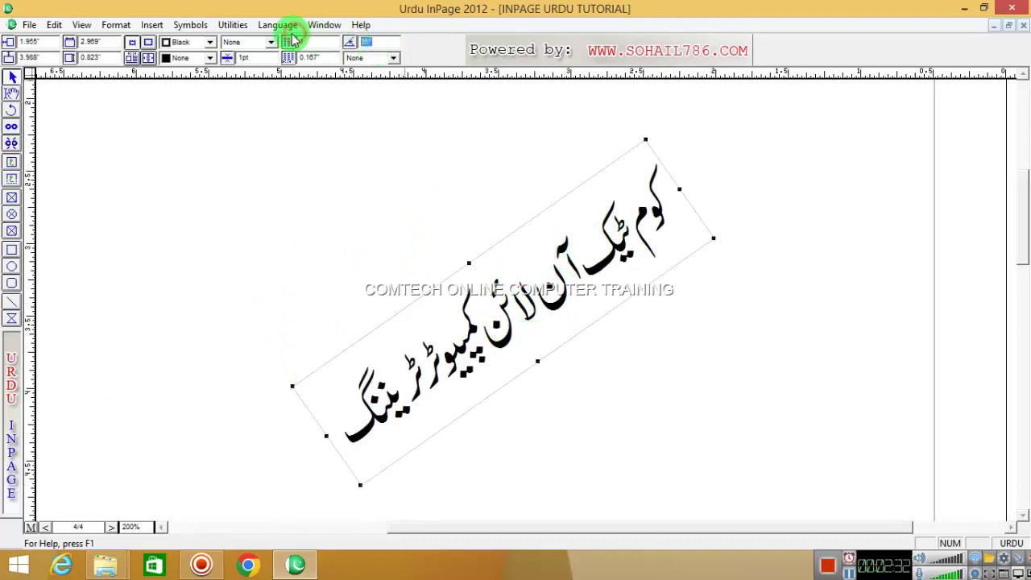
key(Return)
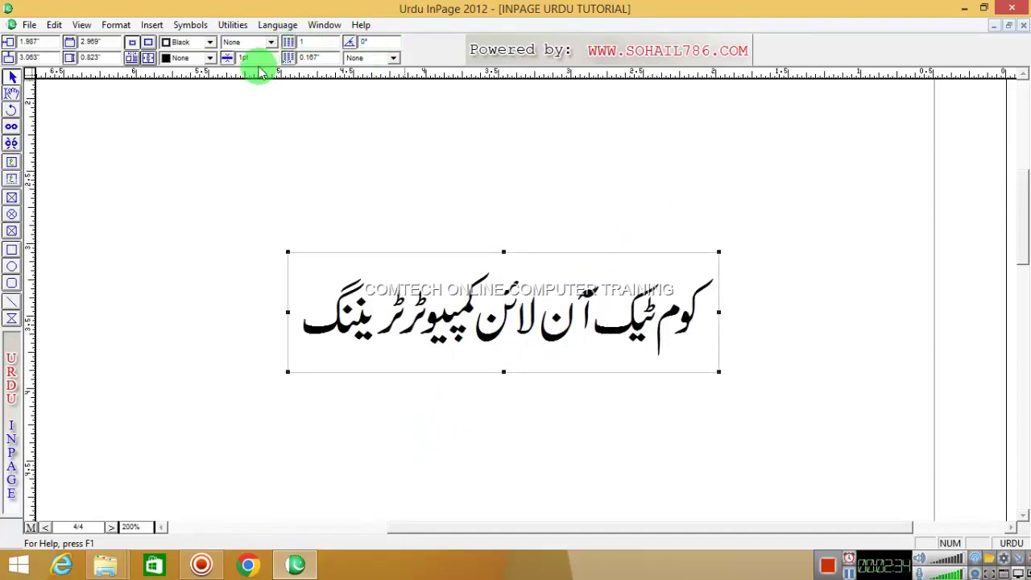
click(13, 80)
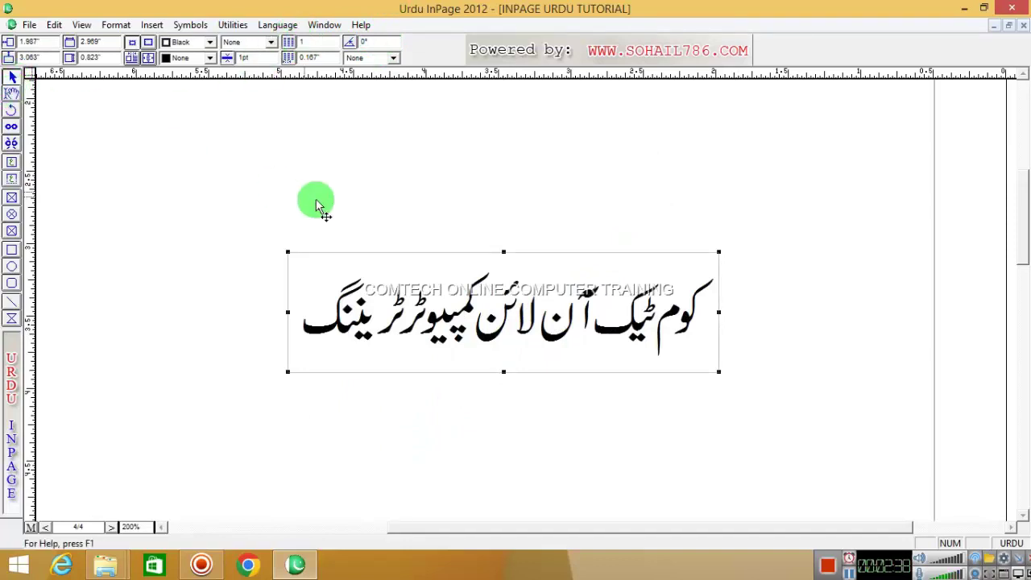
click(368, 225)
click(503, 343)
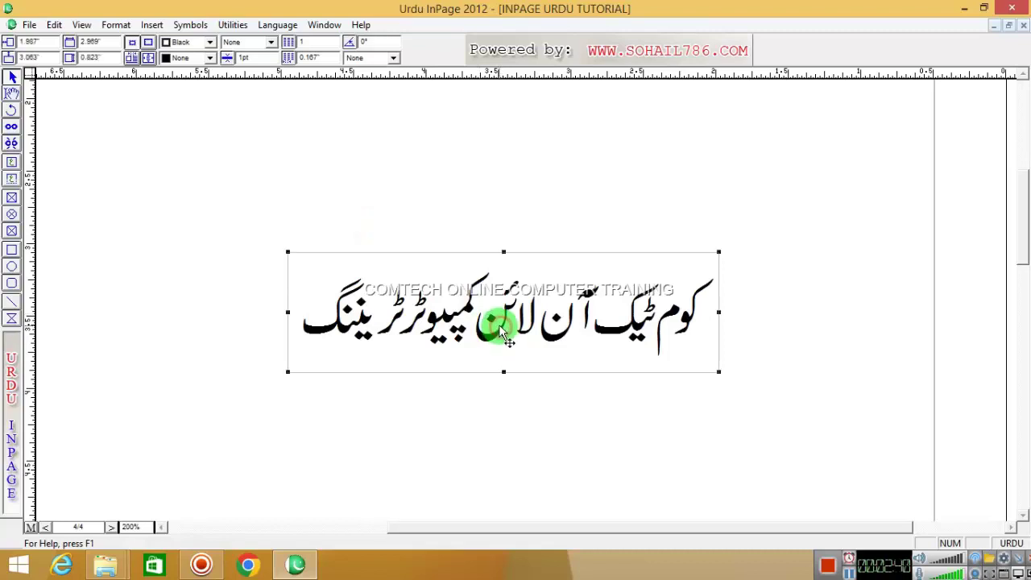
Rotate the text box freehand with the Rotate tool through several angles, ending at about 352 degrees
click(12, 115)
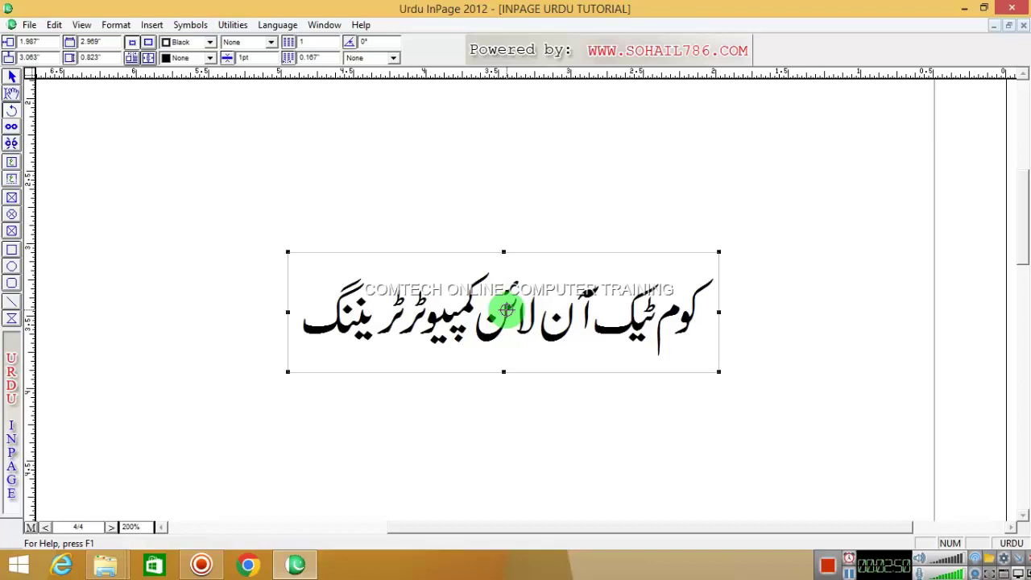
drag(507, 310, 451, 264)
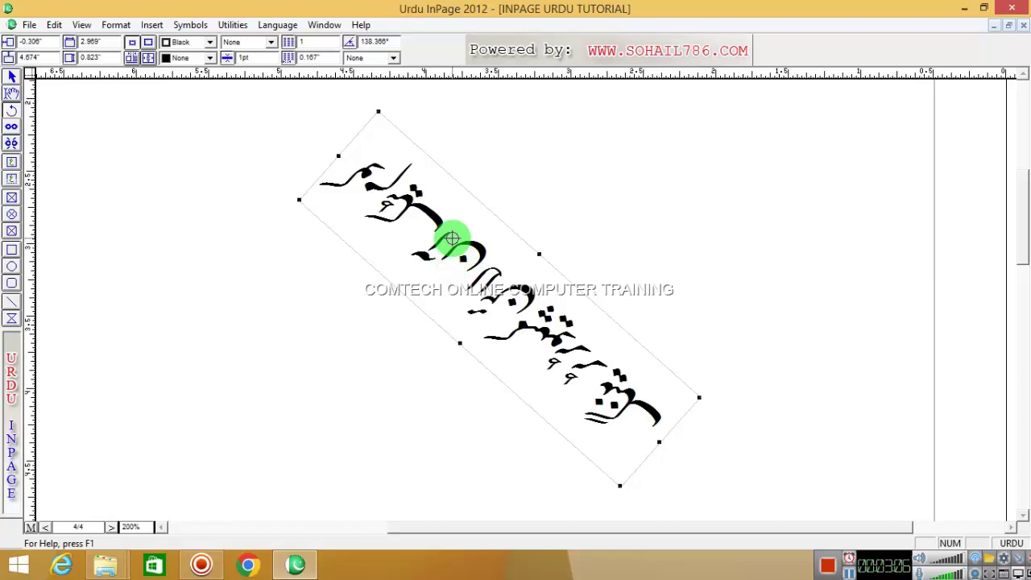
drag(454, 232, 481, 271)
drag(476, 219, 494, 154)
drag(396, 194, 417, 202)
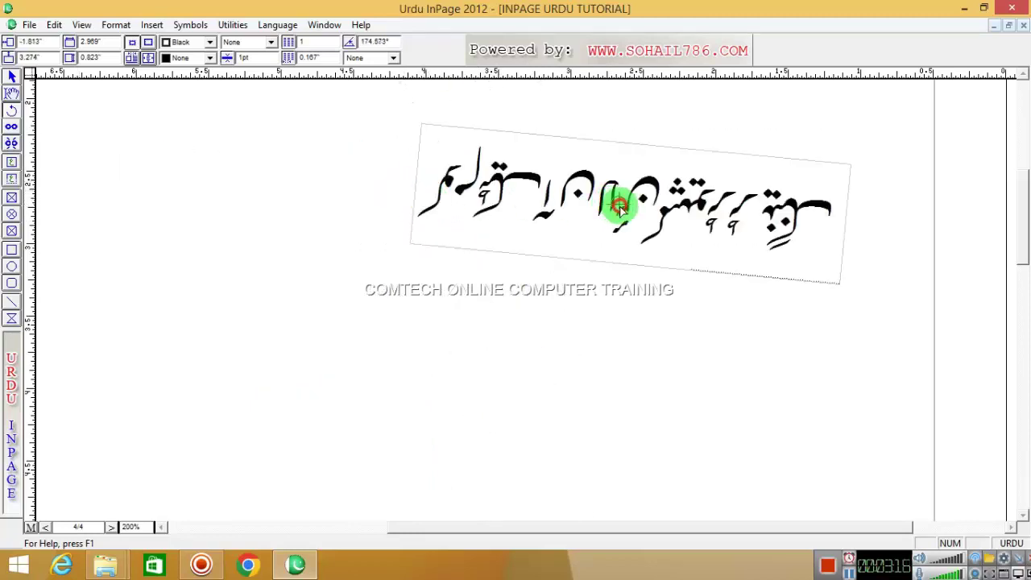
drag(618, 208, 449, 202)
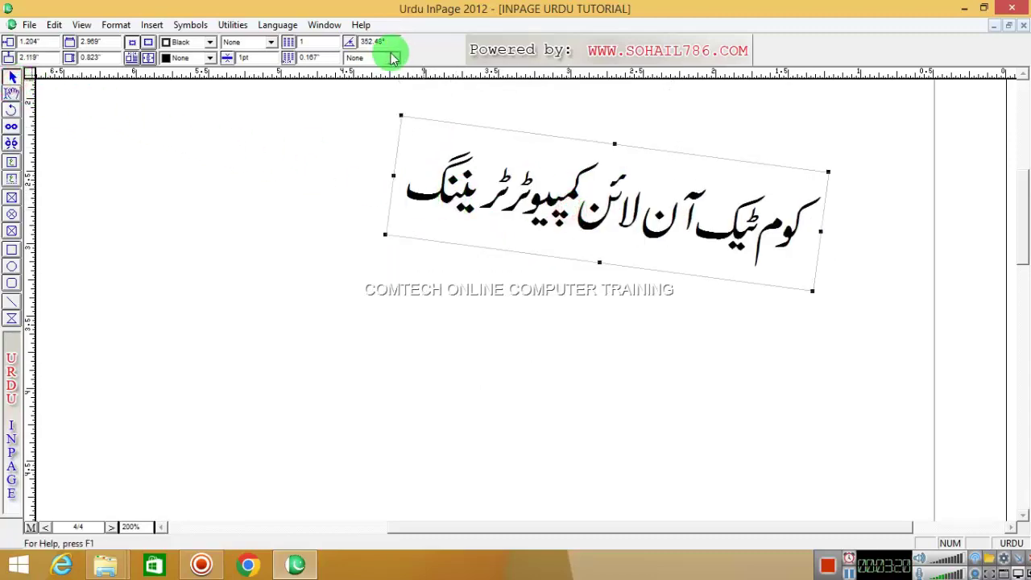
Set the text box's rotation angle to 0 degrees and move it up and right, near the page's right margin
double_click(369, 42)
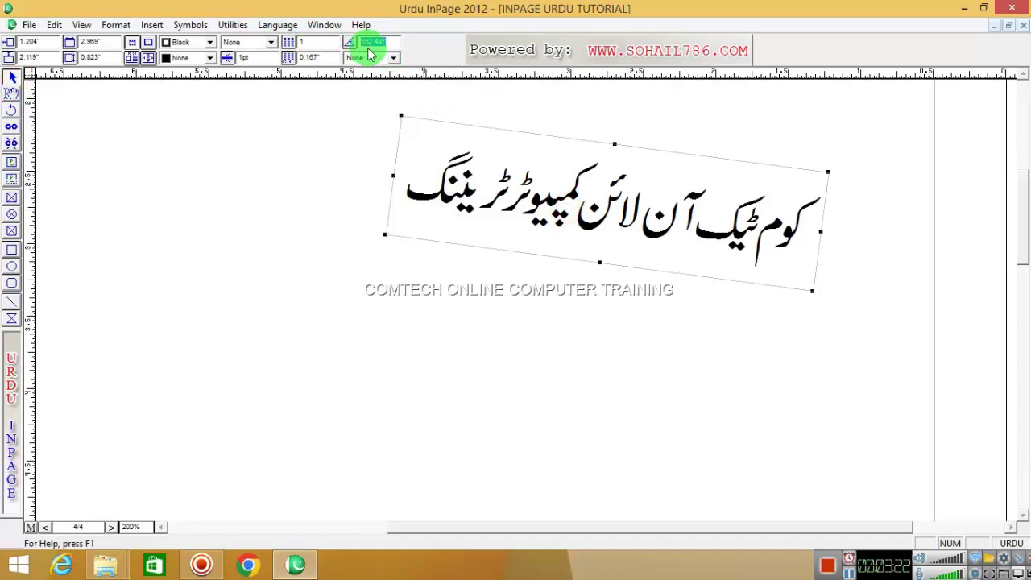
text(0)
key(Return)
click(610, 187)
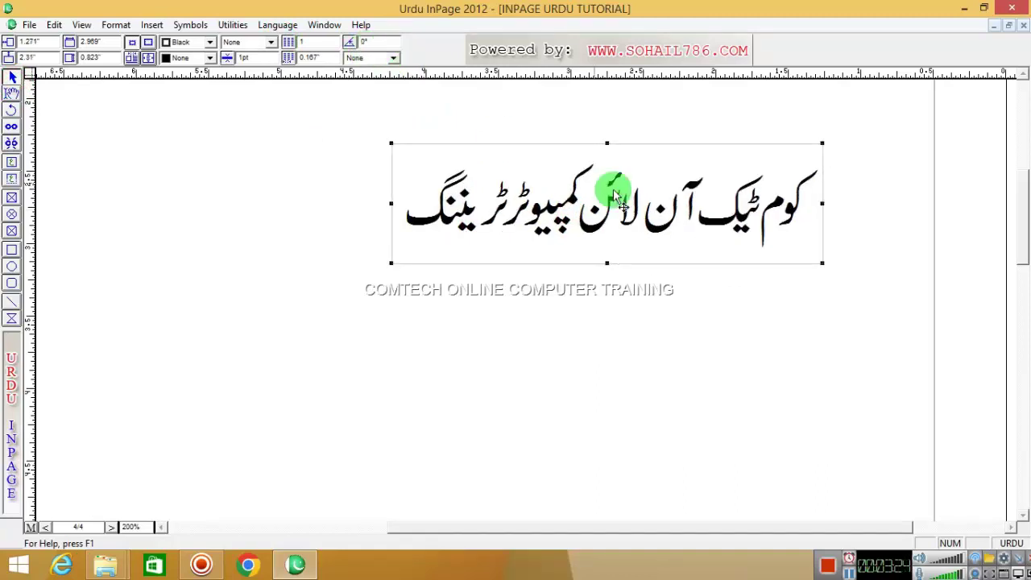
drag(679, 216, 743, 198)
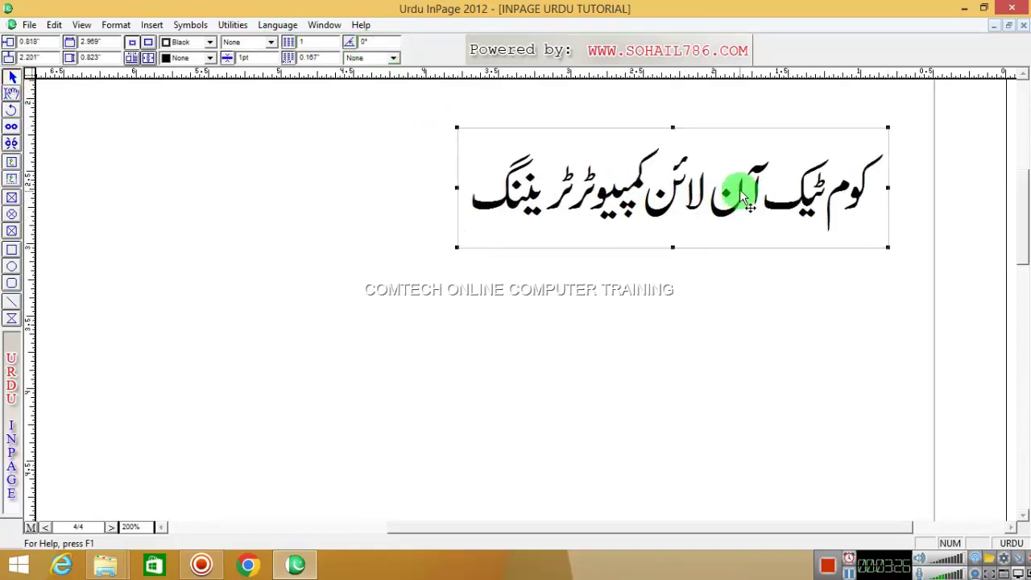
Examine the text box's link markers with the Link tool, and select the box again as an object
click(12, 113)
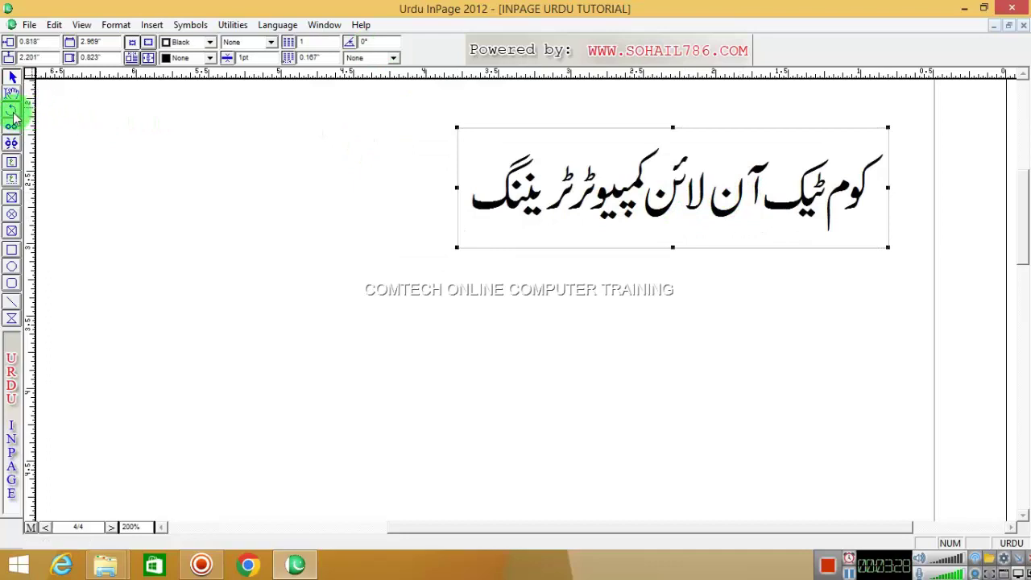
click(634, 176)
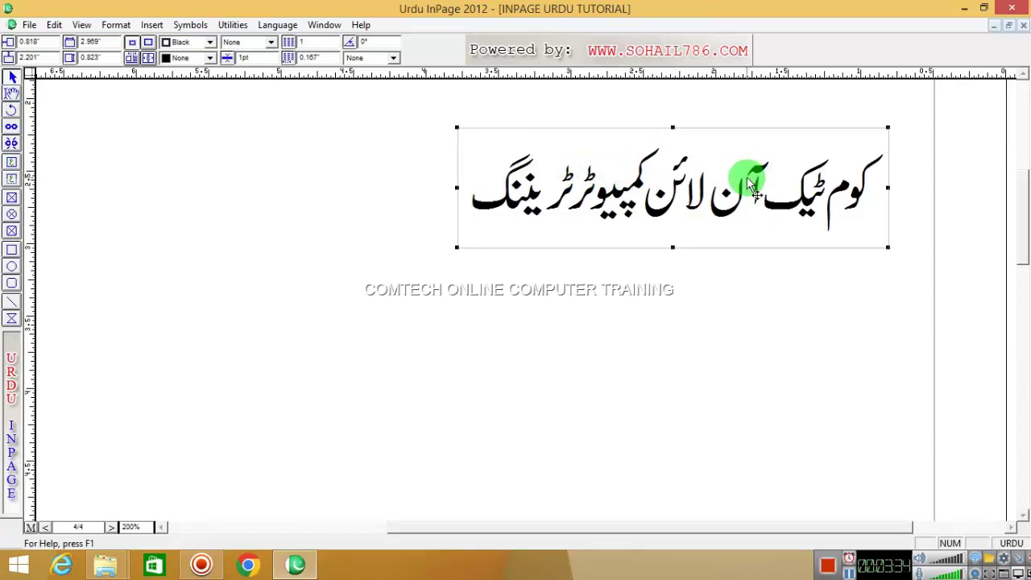
click(11, 129)
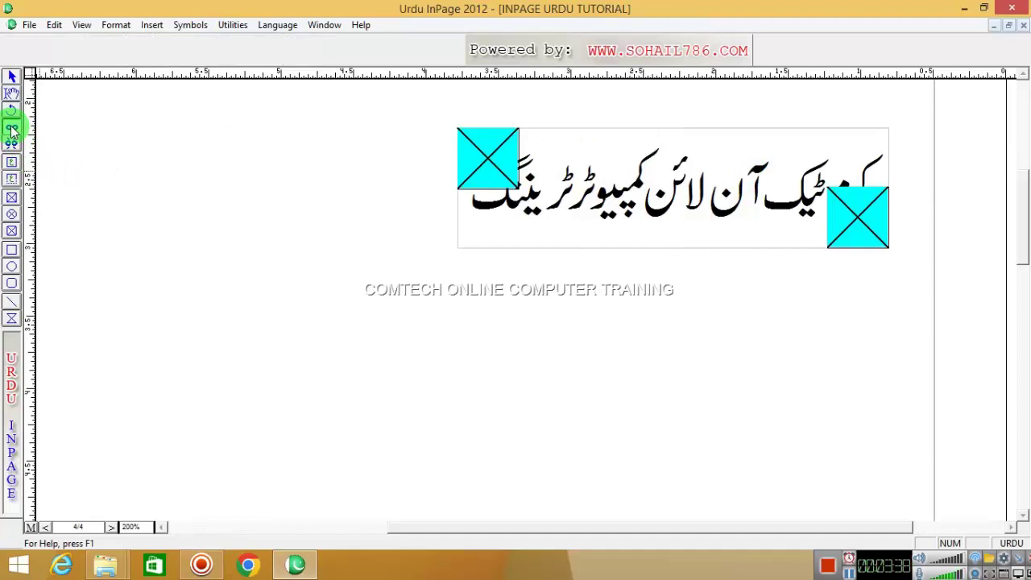
click(12, 77)
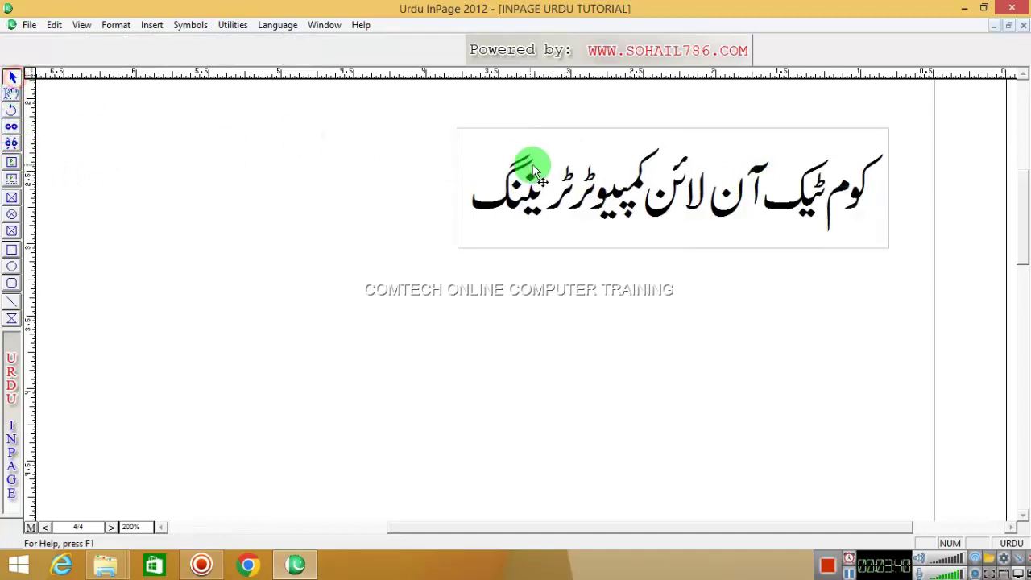
click(553, 166)
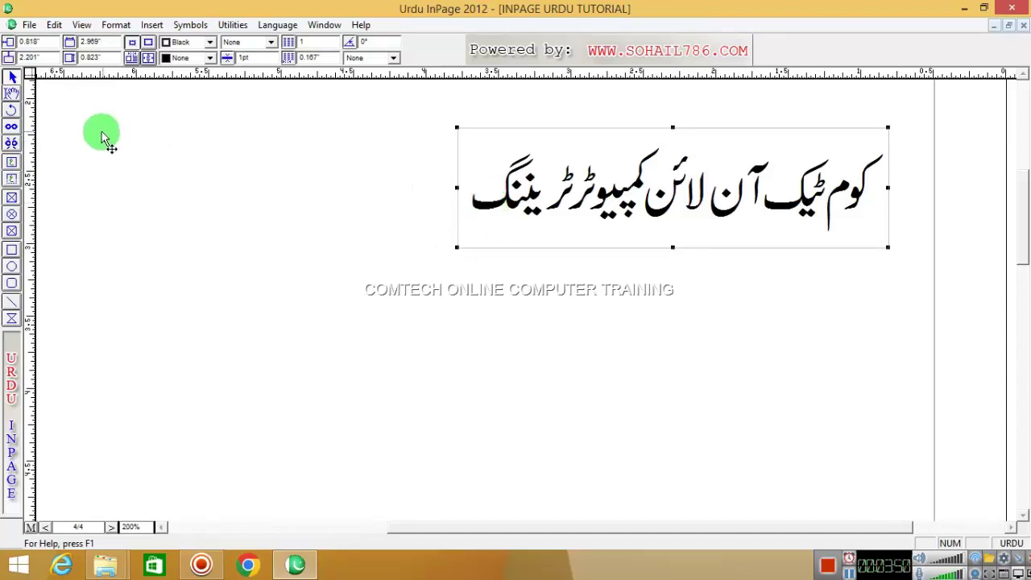
Place the text cursor inside the box's Urdu text, and move the whole box slightly up and right
click(12, 93)
click(662, 204)
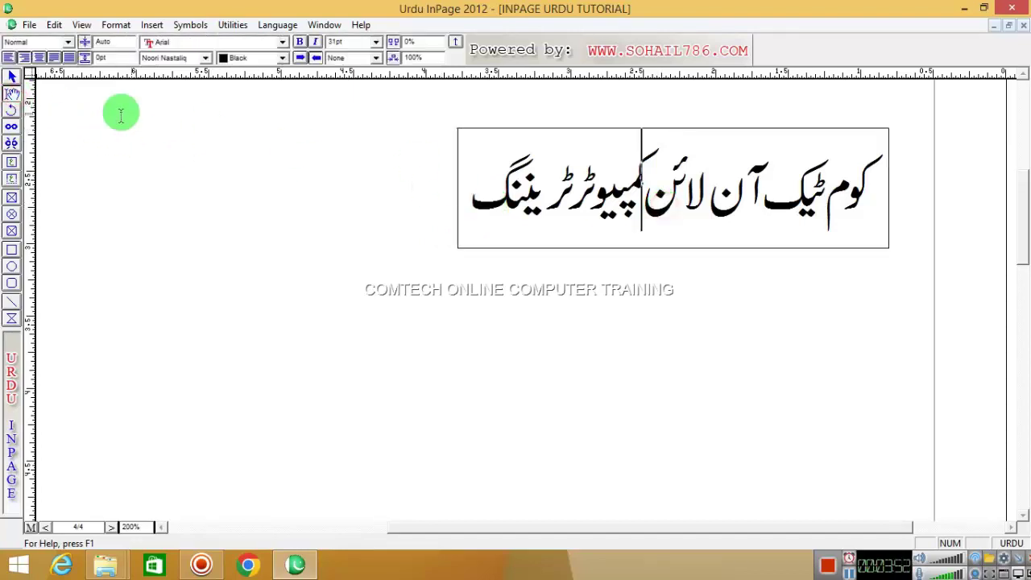
click(12, 76)
drag(651, 214, 667, 206)
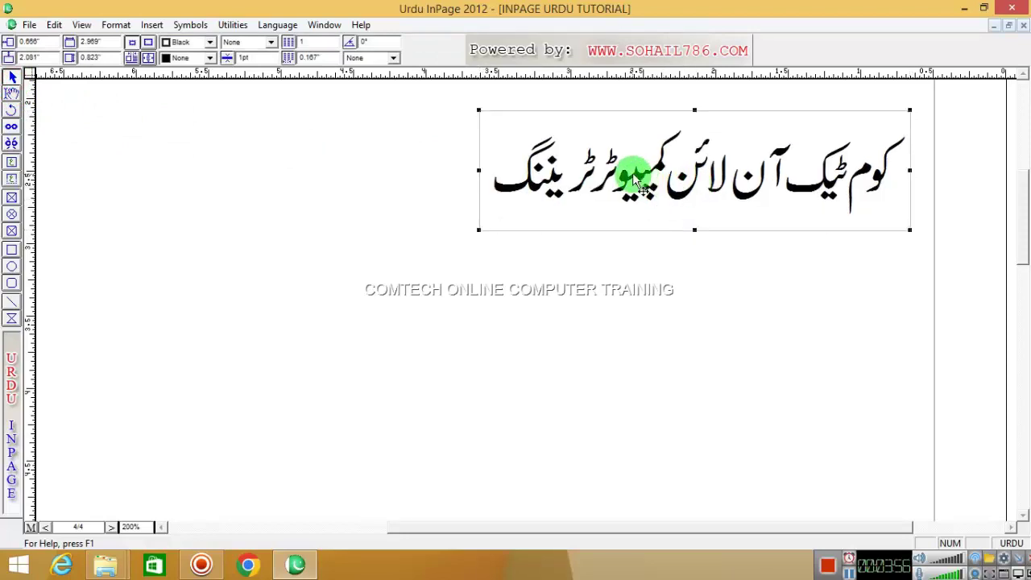
Select all the Urdu text inside the box with the Text tool, and select the box itself as an object again
click(11, 92)
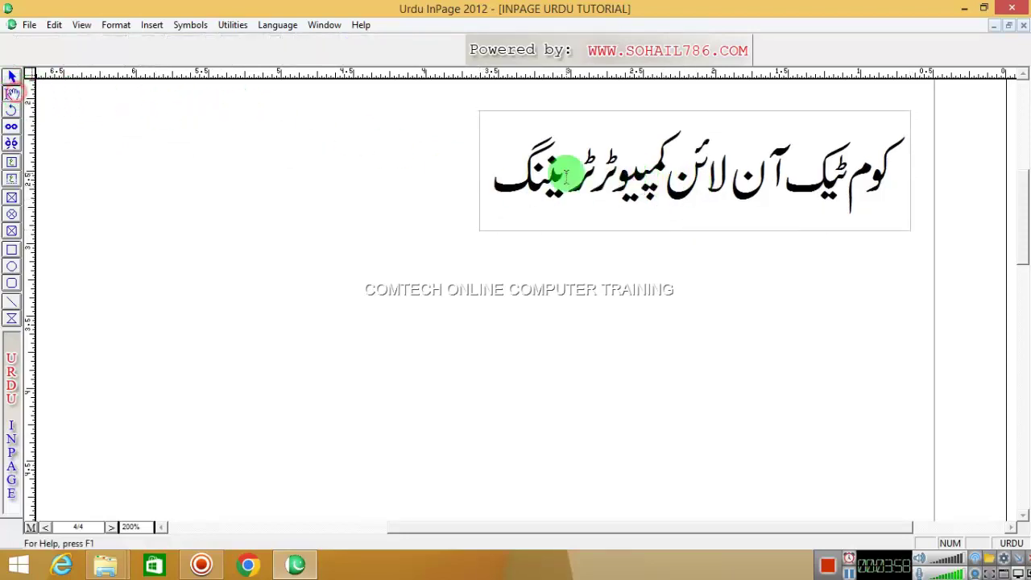
drag(566, 178, 638, 186)
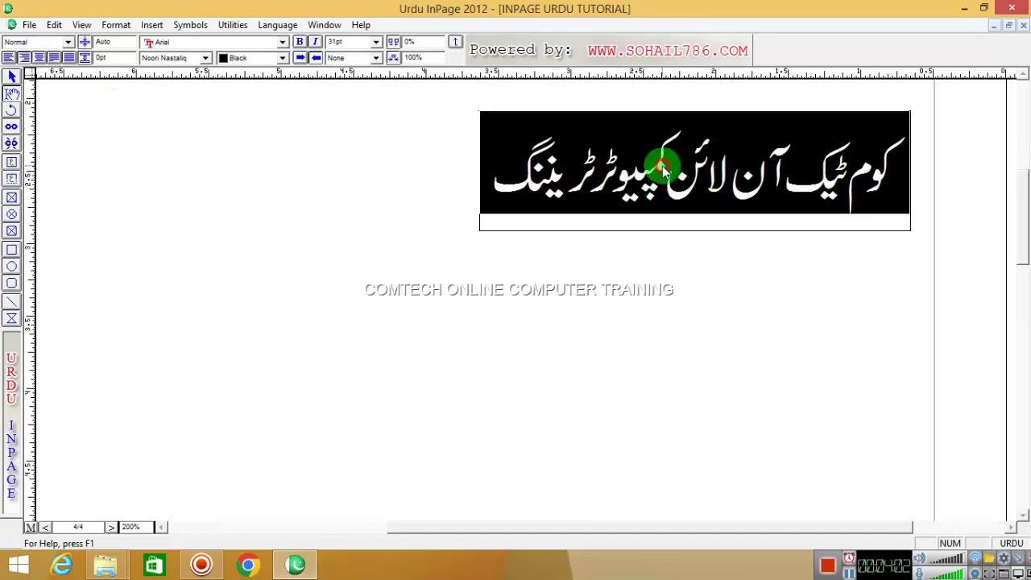
click(662, 170)
click(11, 77)
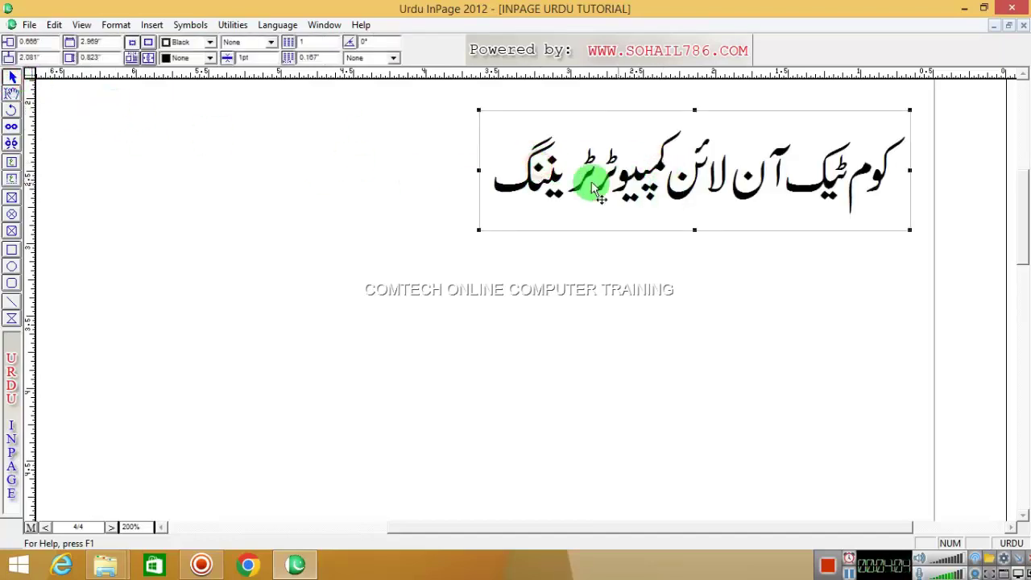
Place a pasted copy of the text box below and to the left of the original, and delete that copy
right_click(560, 164)
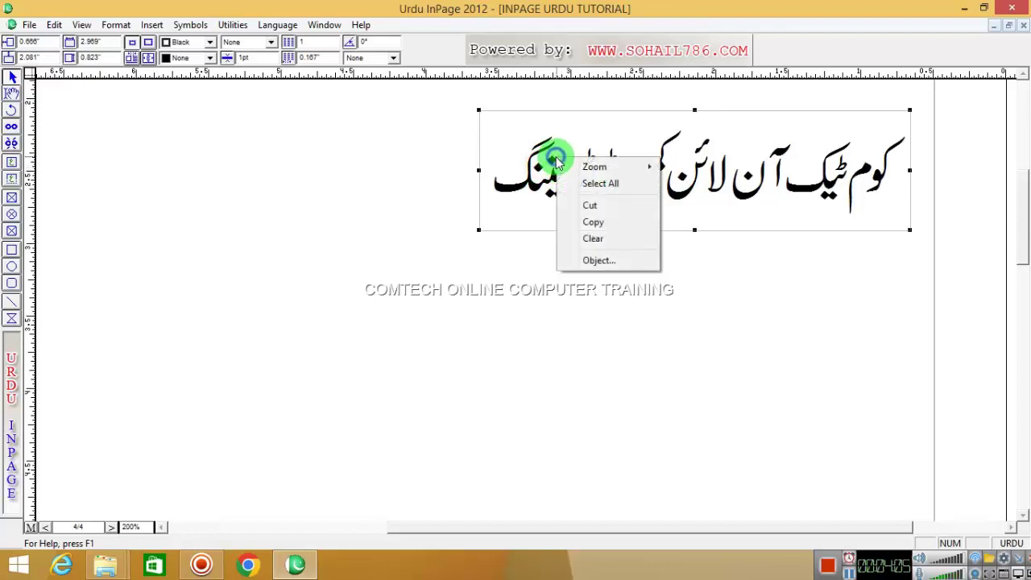
click(594, 229)
right_click(522, 247)
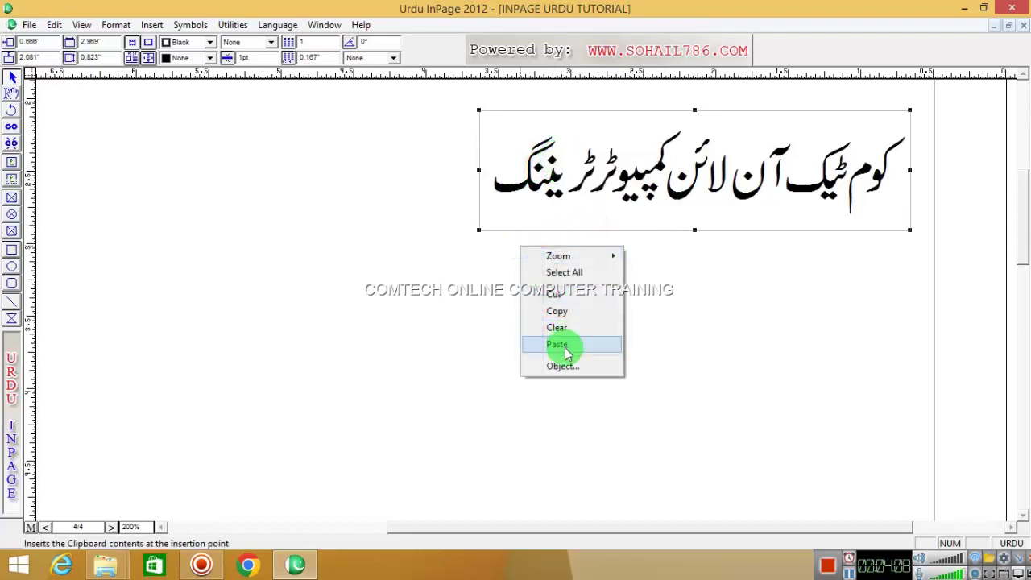
click(567, 346)
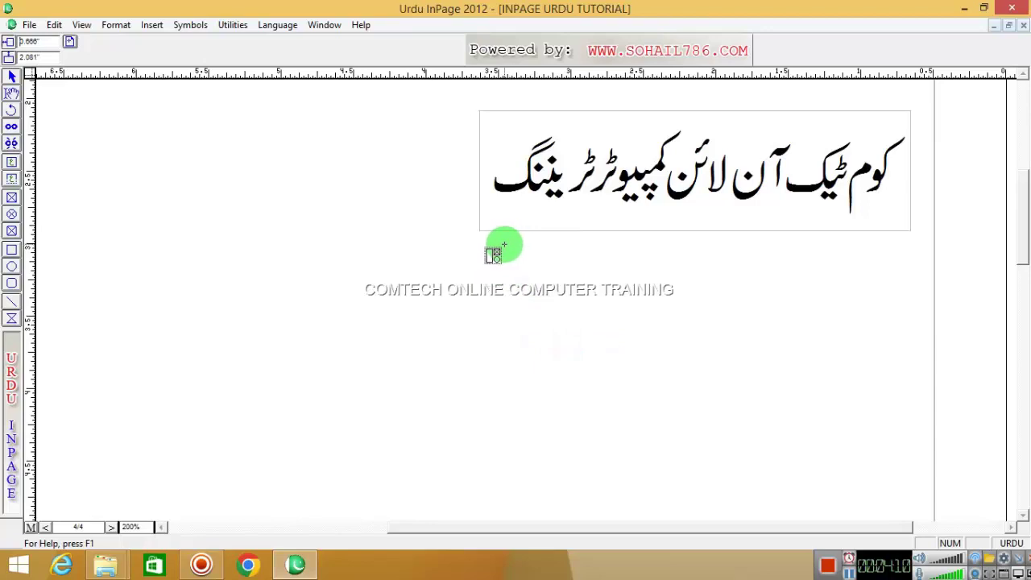
click(503, 241)
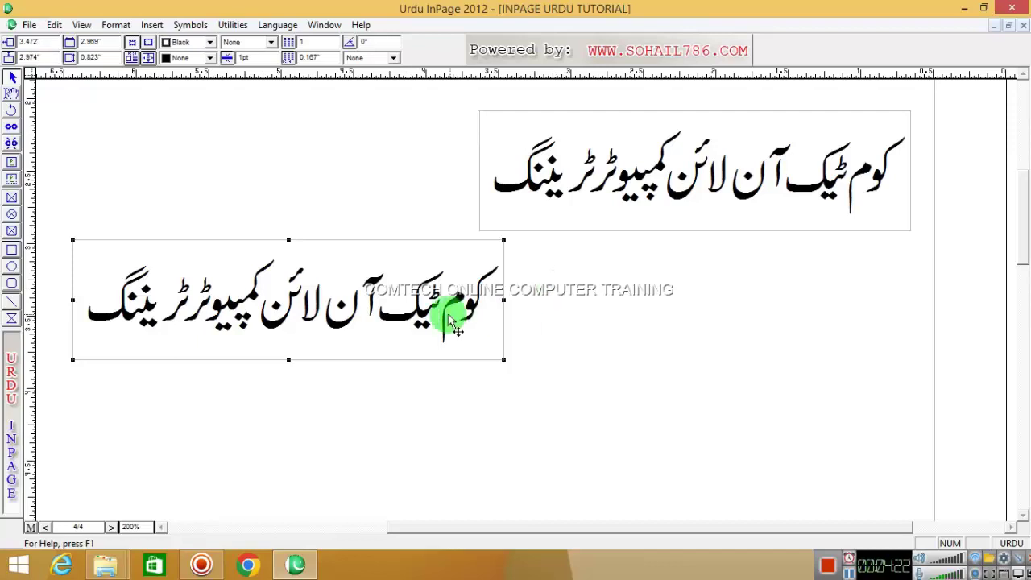
key(Delete)
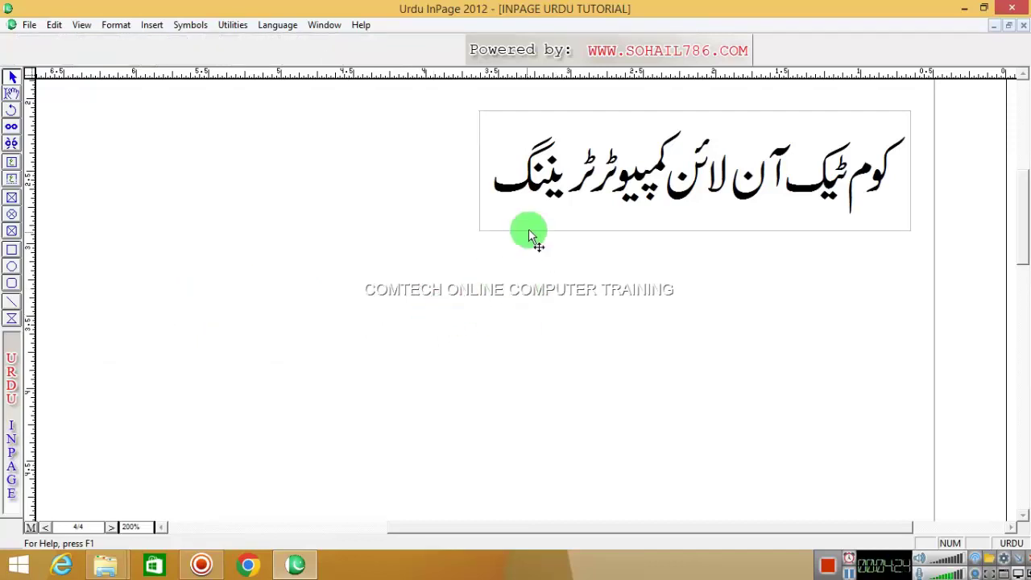
Duplicate the text box into 4 rows and 2 columns with 0.2 row spacing and 0.2 column spacing
click(551, 197)
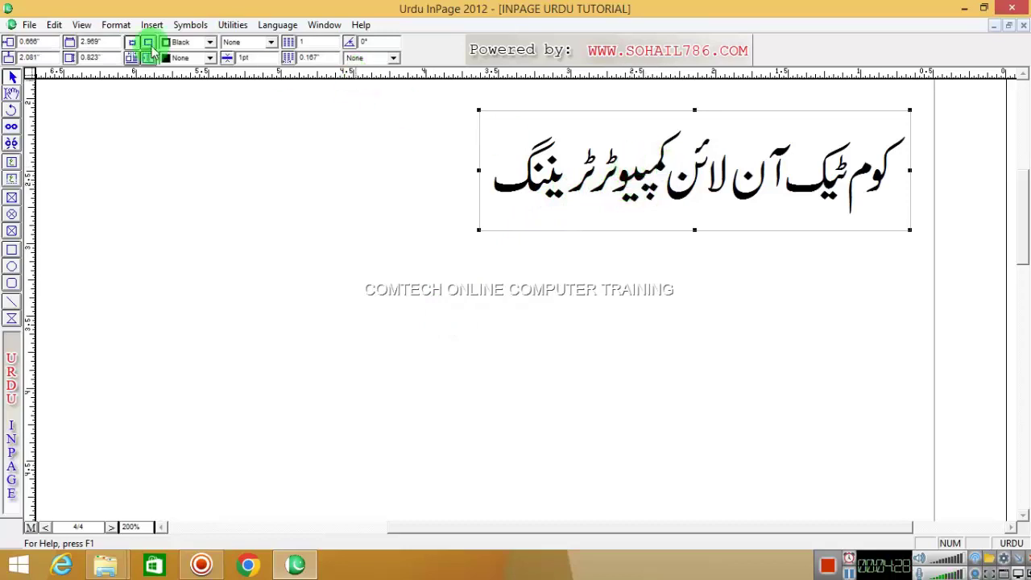
click(53, 25)
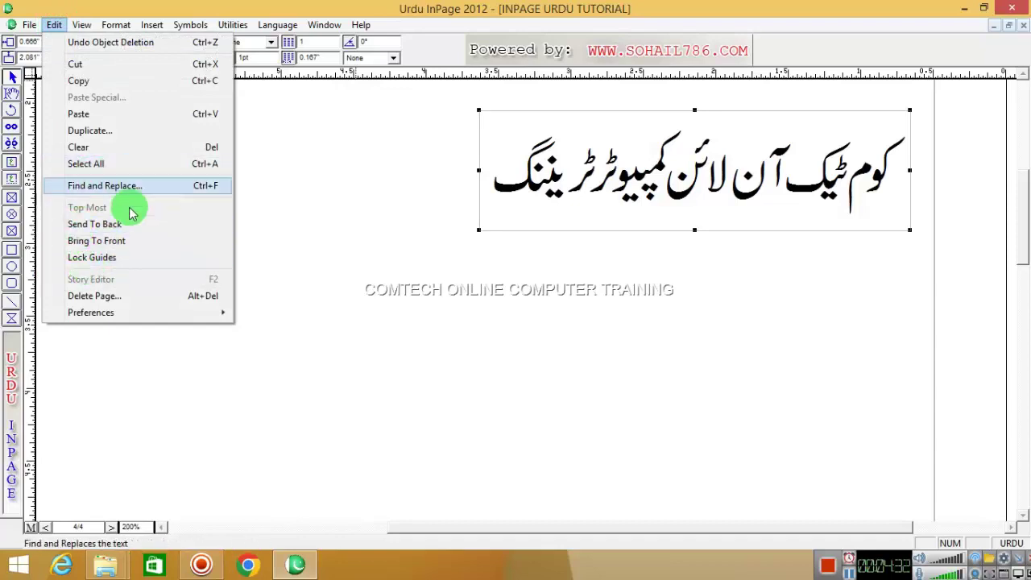
click(92, 132)
drag(493, 223, 221, 138)
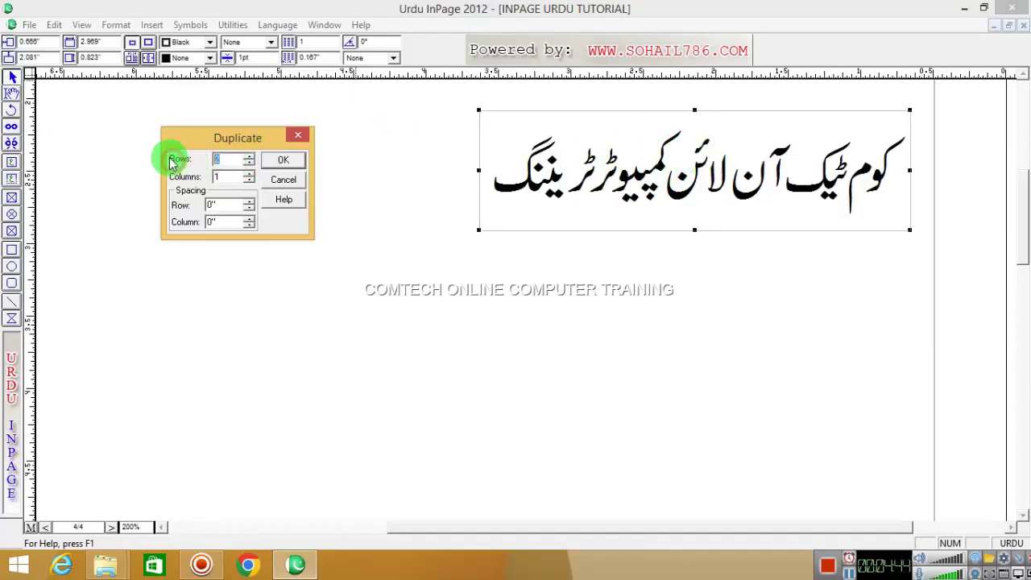
double_click(230, 177)
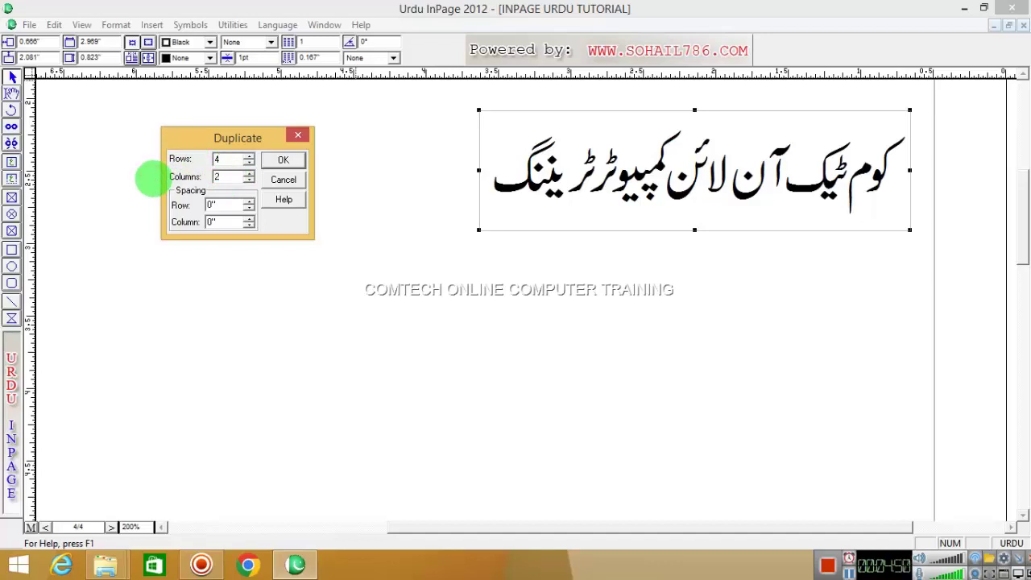
double_click(223, 206)
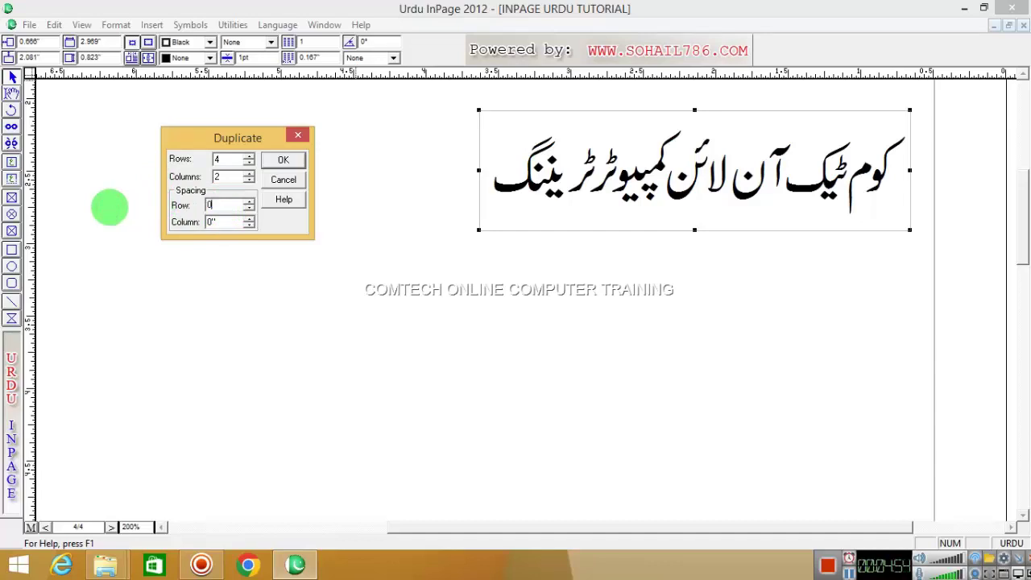
double_click(224, 222)
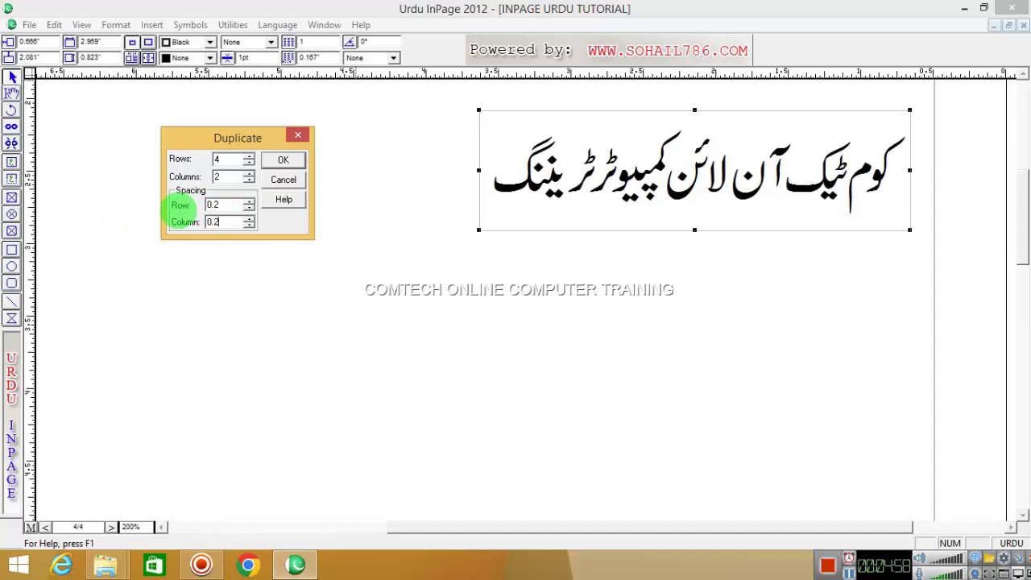
click(286, 161)
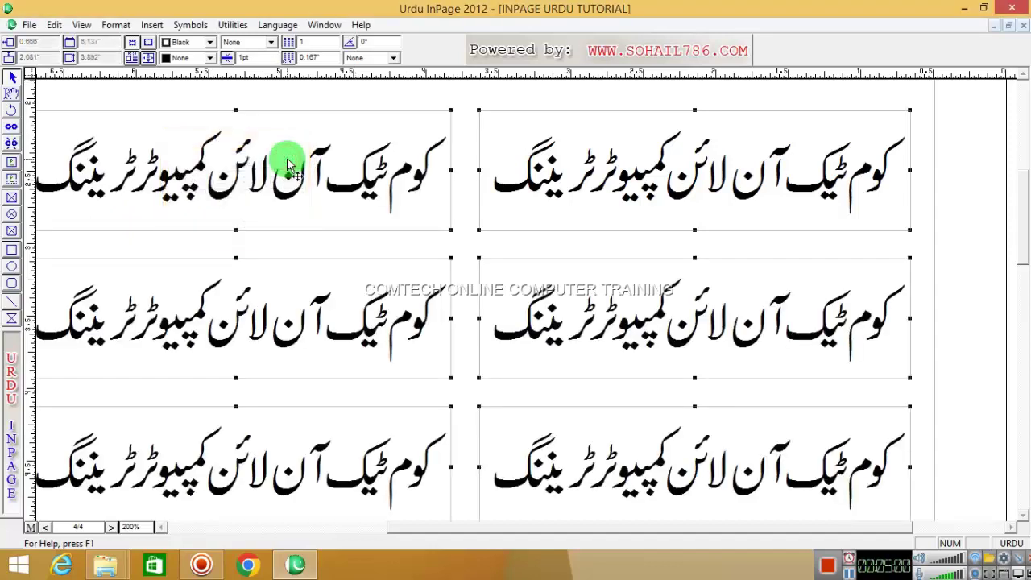
Move the whole grid of duplicated text boxes just below the yellow title banner and deselect it
drag(376, 294, 386, 303)
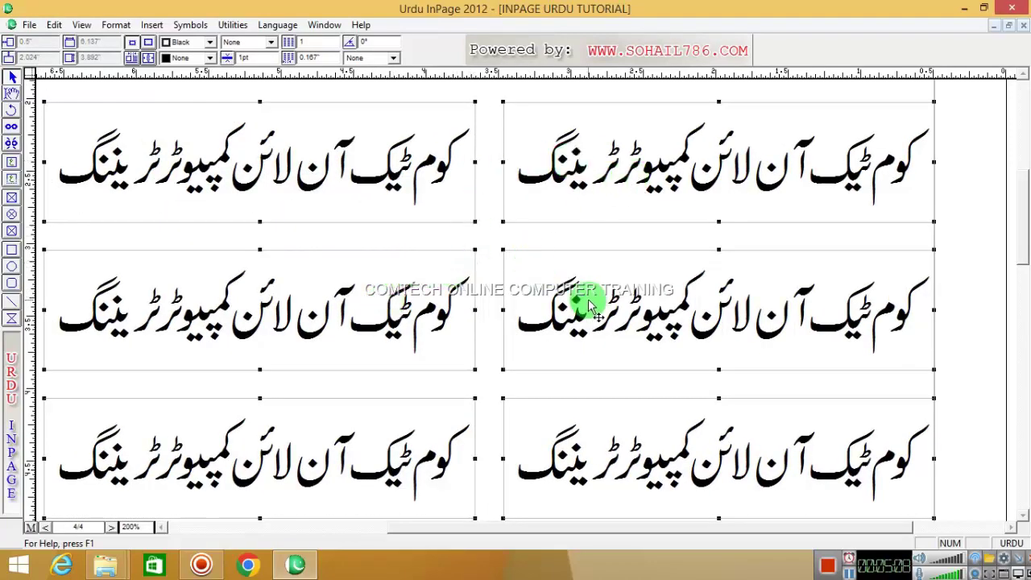
drag(587, 301, 588, 289)
drag(617, 339, 607, 276)
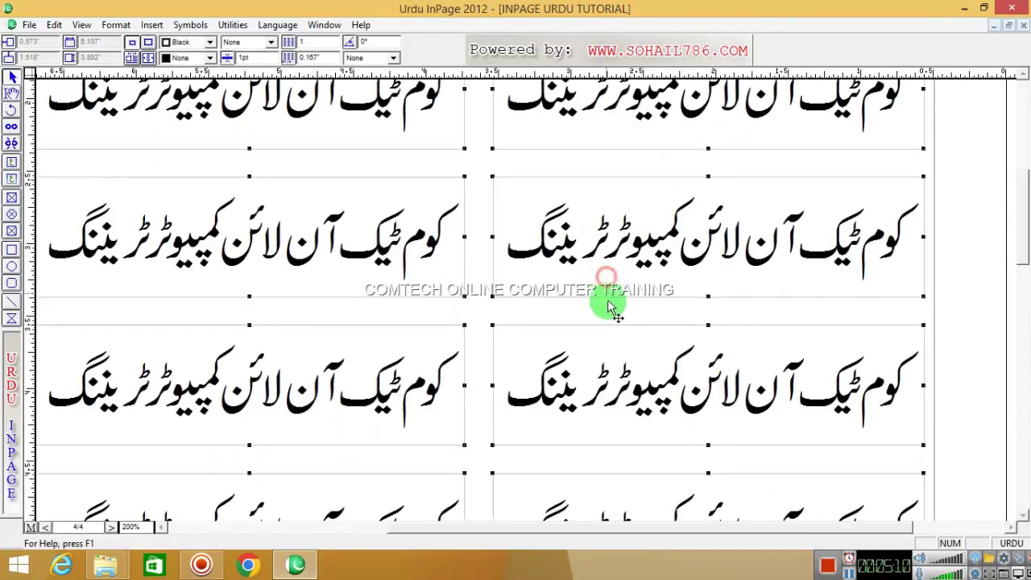
drag(610, 351, 606, 311)
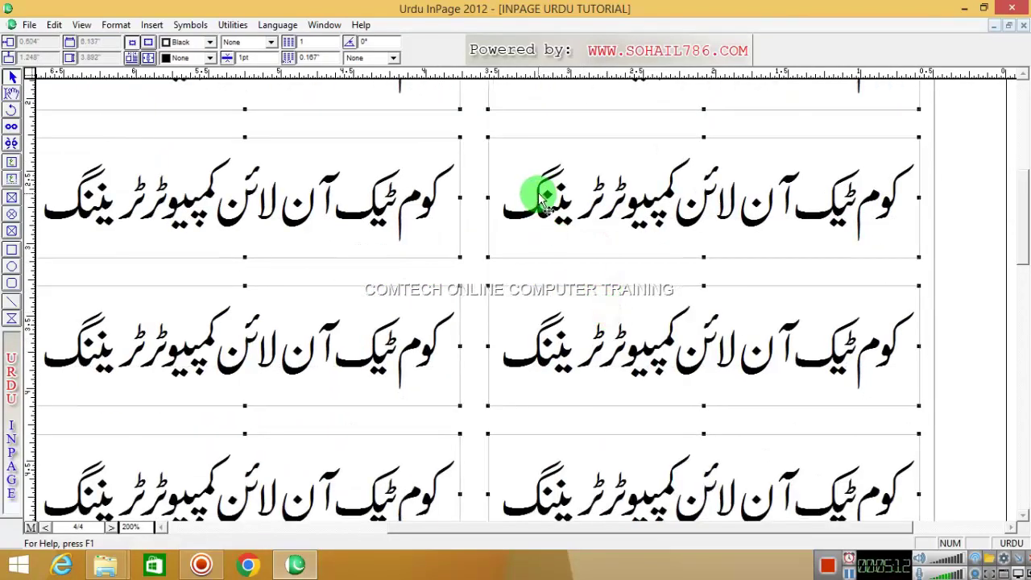
right_click(542, 198)
mouse_move(556, 205)
click(672, 230)
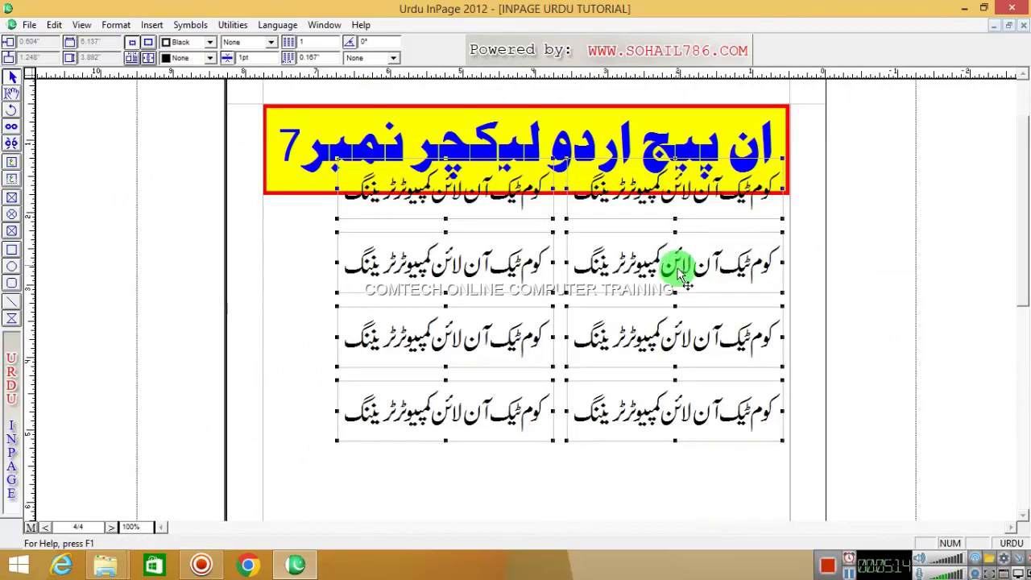
drag(683, 274, 636, 320)
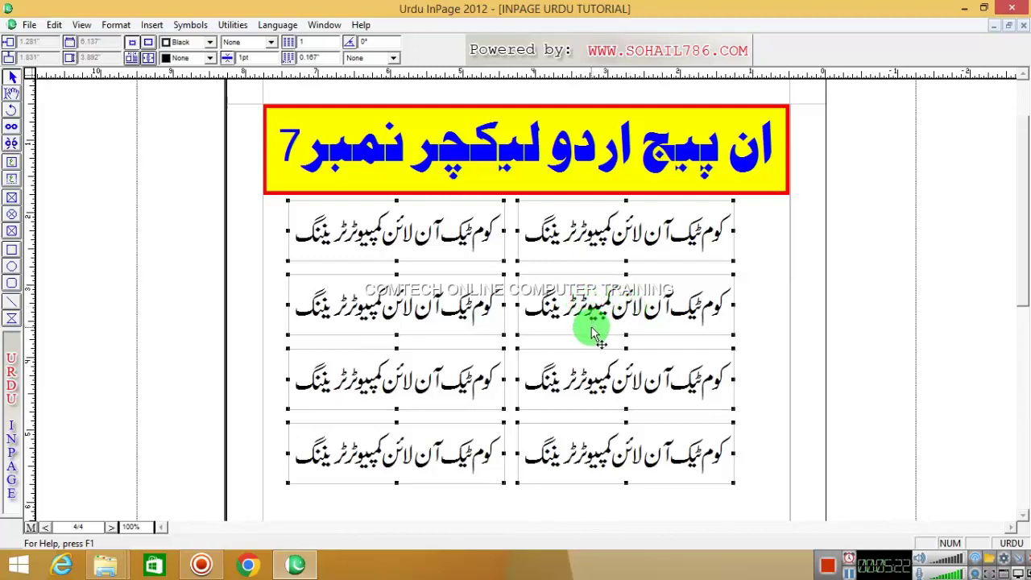
click(775, 307)
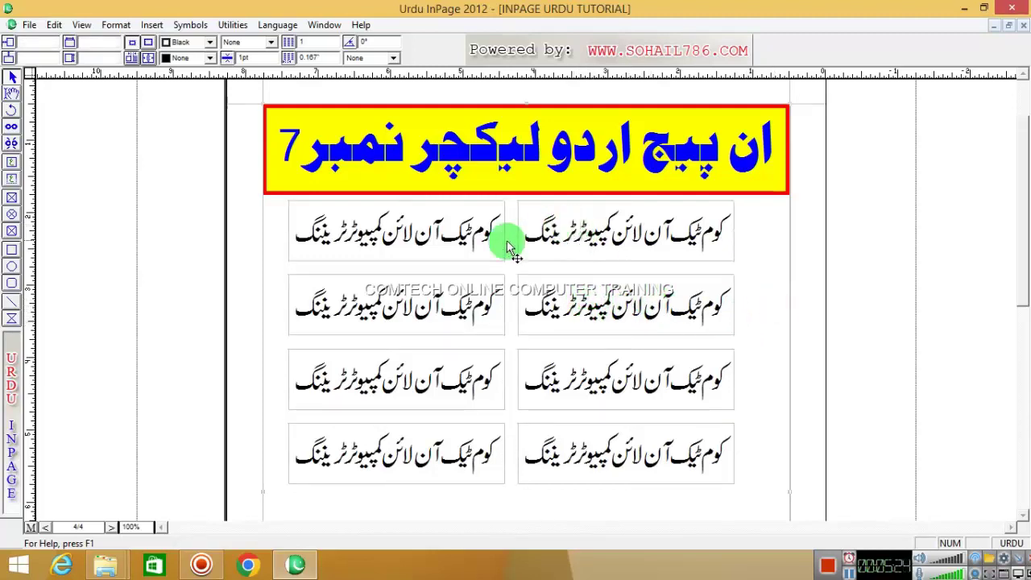
Delete alternate boxes in the grid: the left ones in rows 1 and 3, and the right ones in rows 2 and 4
click(629, 251)
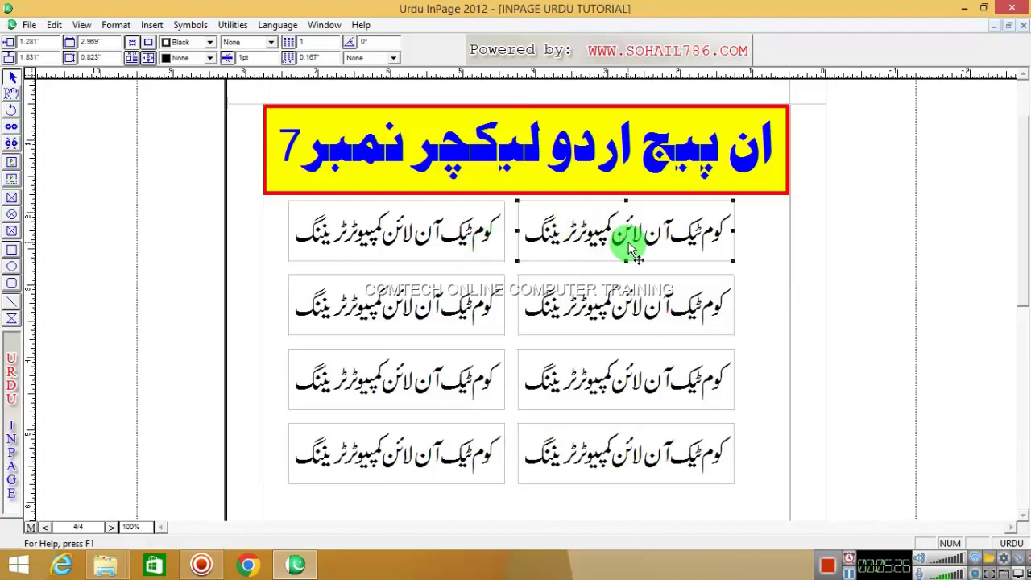
click(417, 234)
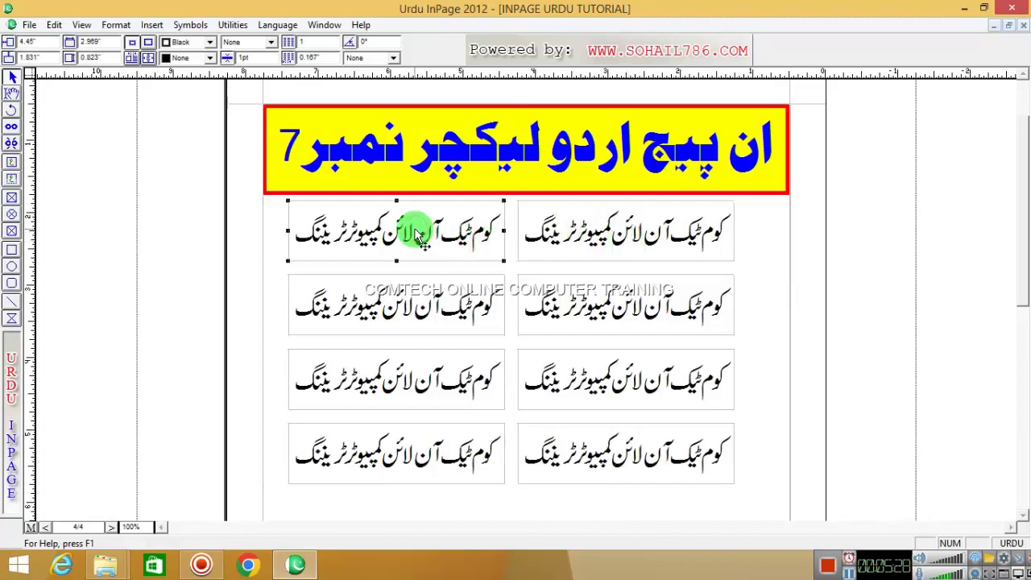
key(Delete)
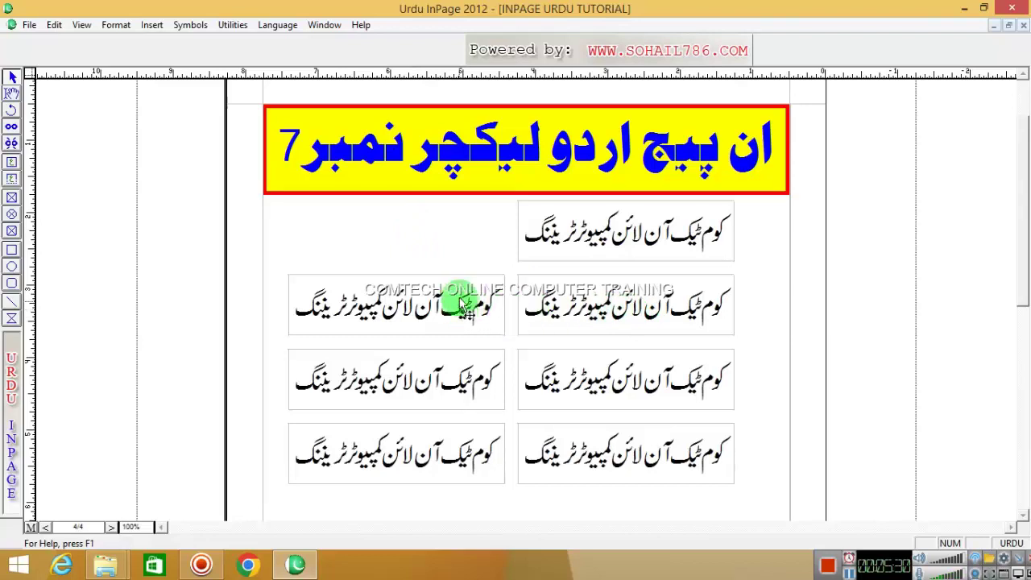
click(625, 314)
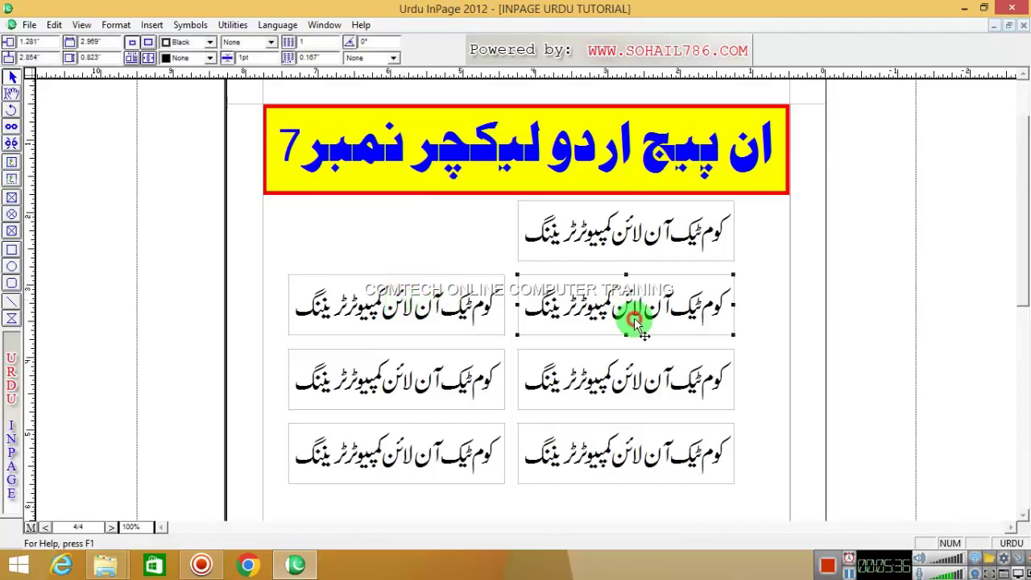
key(Delete)
click(440, 399)
key(Delete)
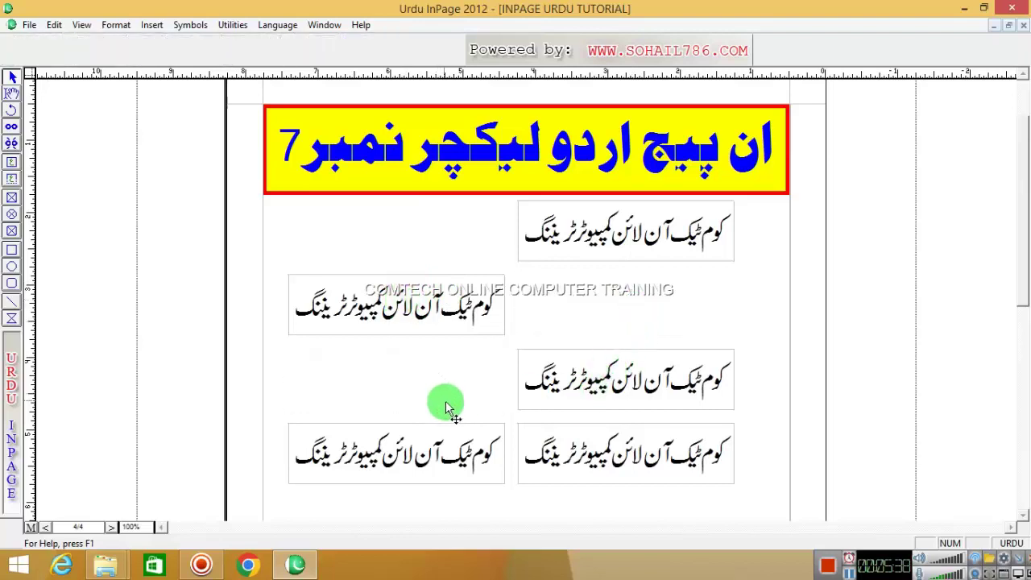
click(626, 457)
key(Delete)
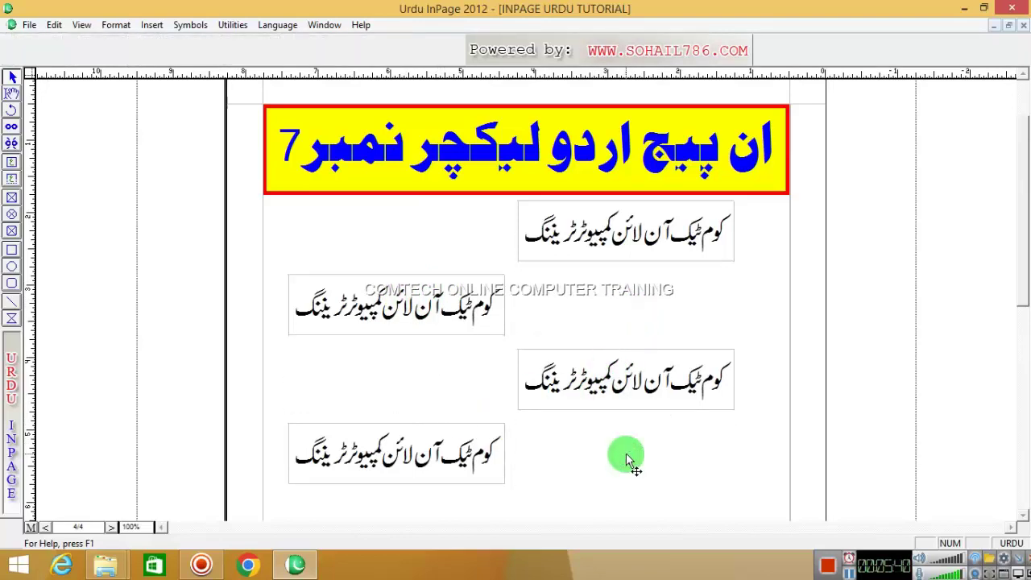
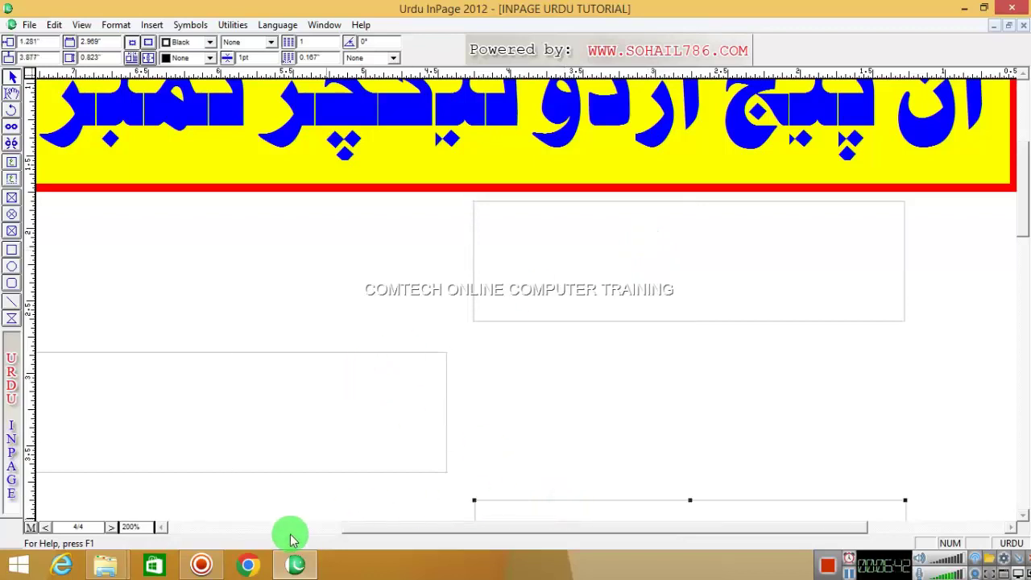
Link the four staggered text boxes into one chain, starting from the box under the title banner and going down row by row
click(619, 267)
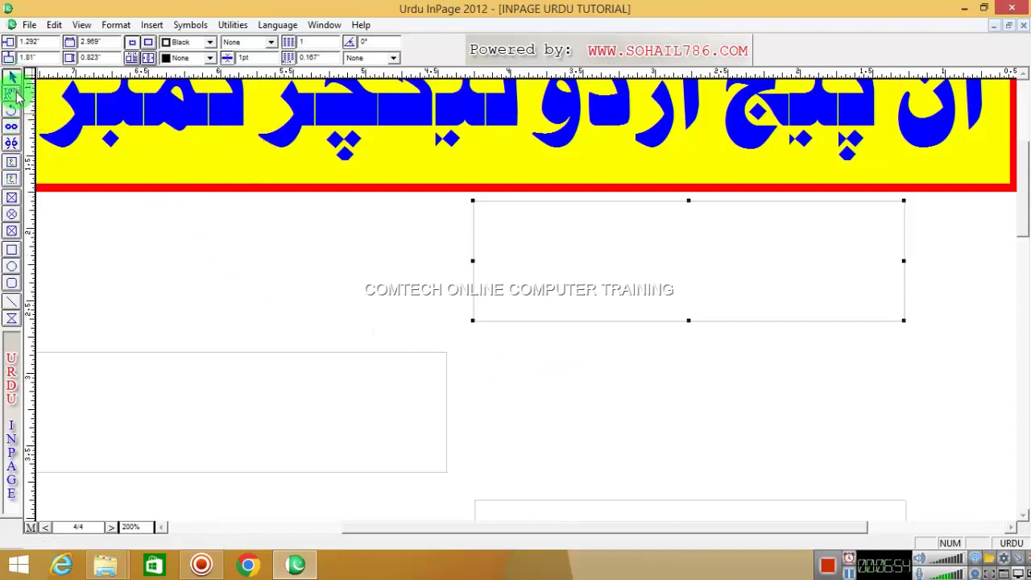
click(11, 126)
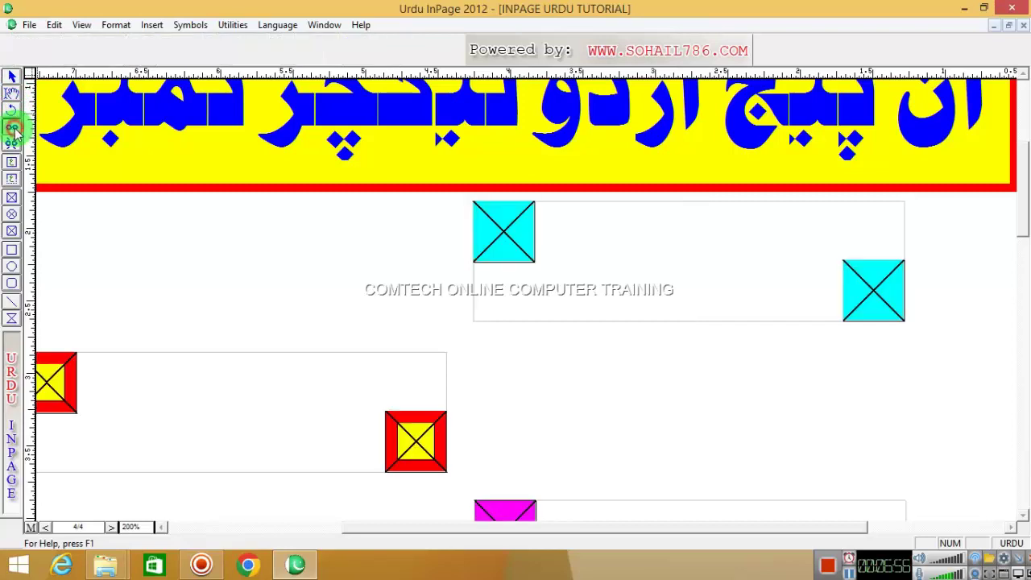
click(634, 268)
click(338, 379)
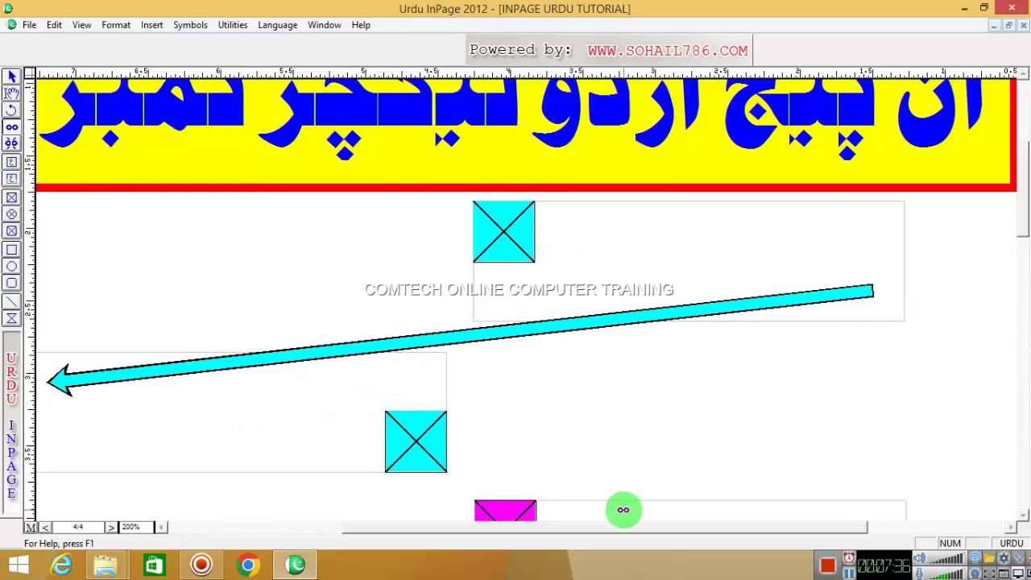
click(12, 129)
click(589, 513)
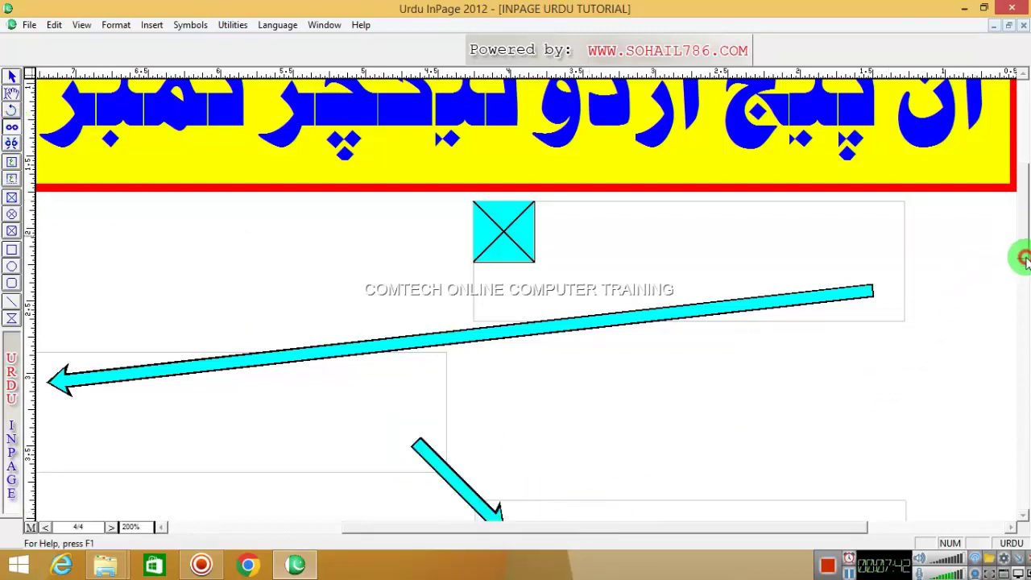
click(1025, 294)
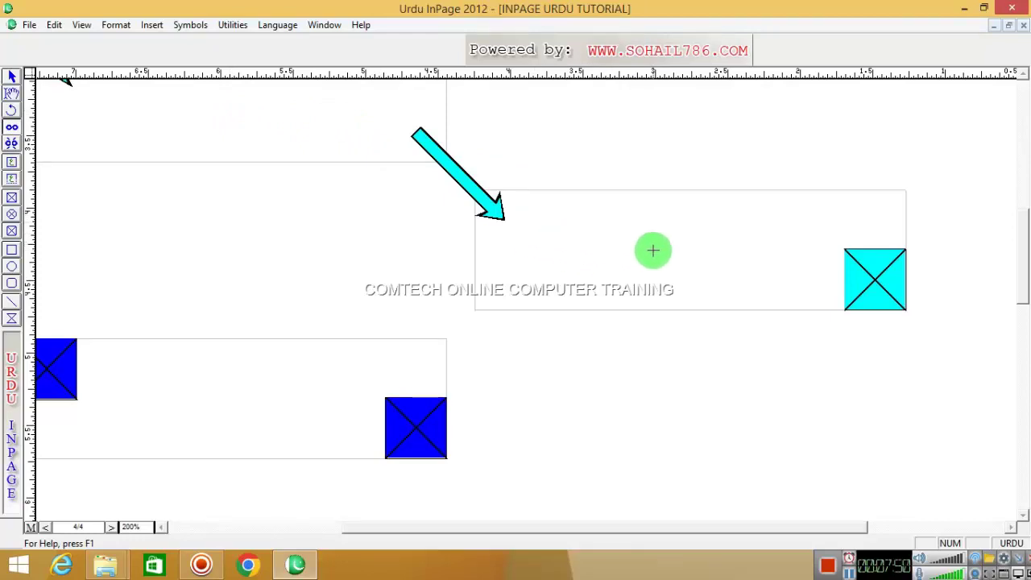
click(651, 248)
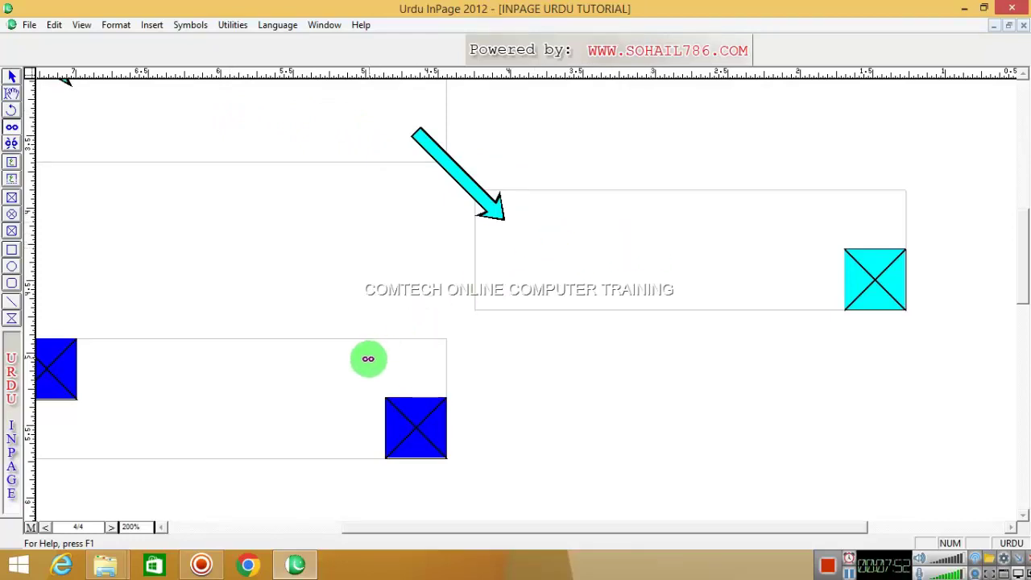
click(338, 393)
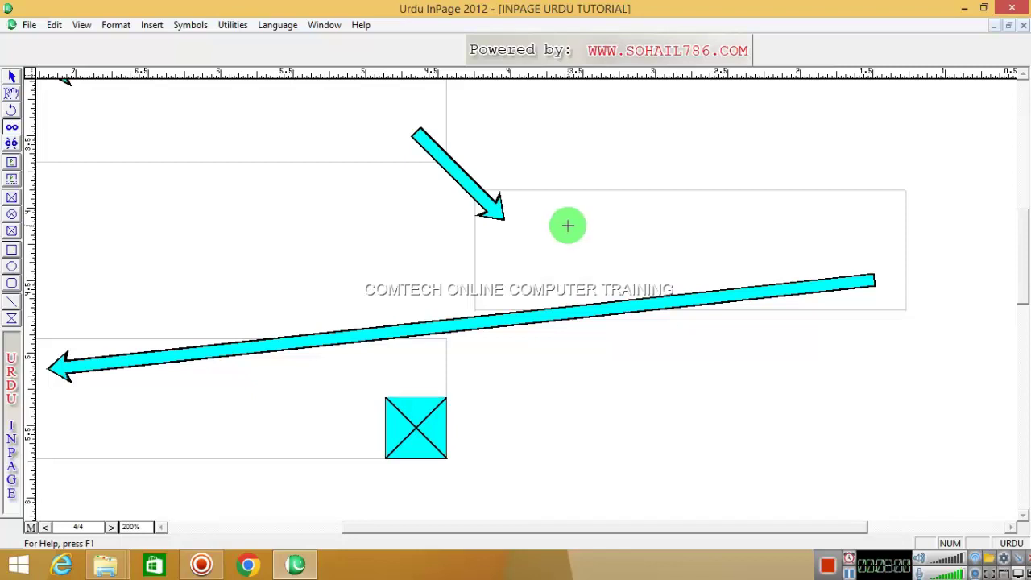
Paste the copied line کوم ٹیک آن لائن کمپیوٹر ٹریننگ four times into the first box so it flows through the linked boxes
right_click(336, 218)
mouse_move(391, 223)
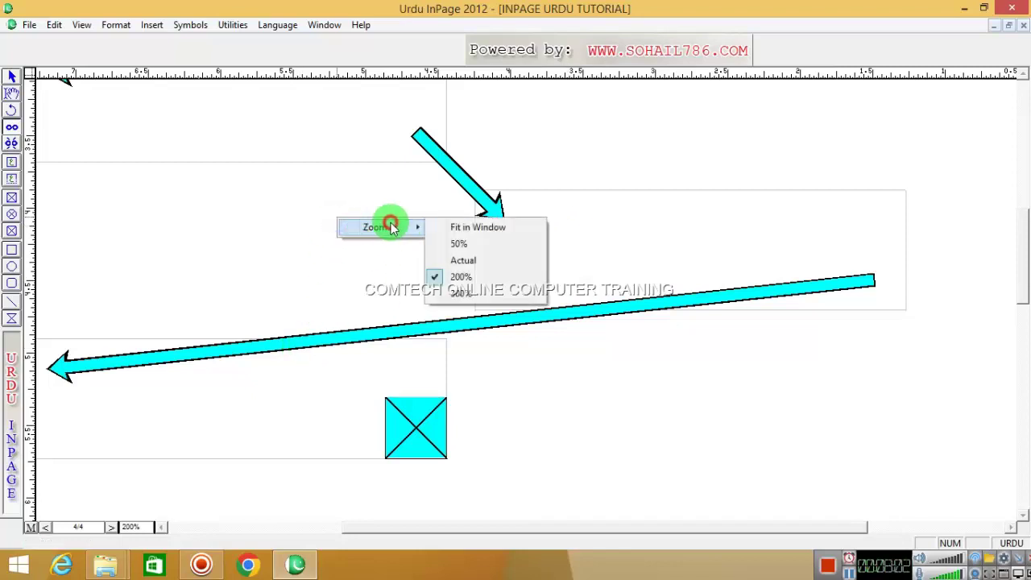
click(480, 244)
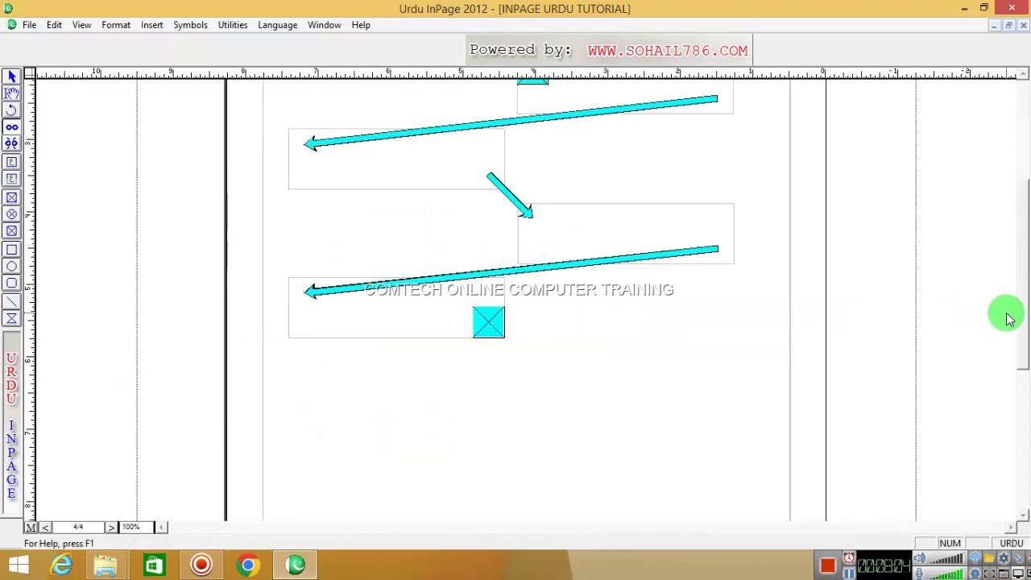
drag(1021, 316, 1020, 269)
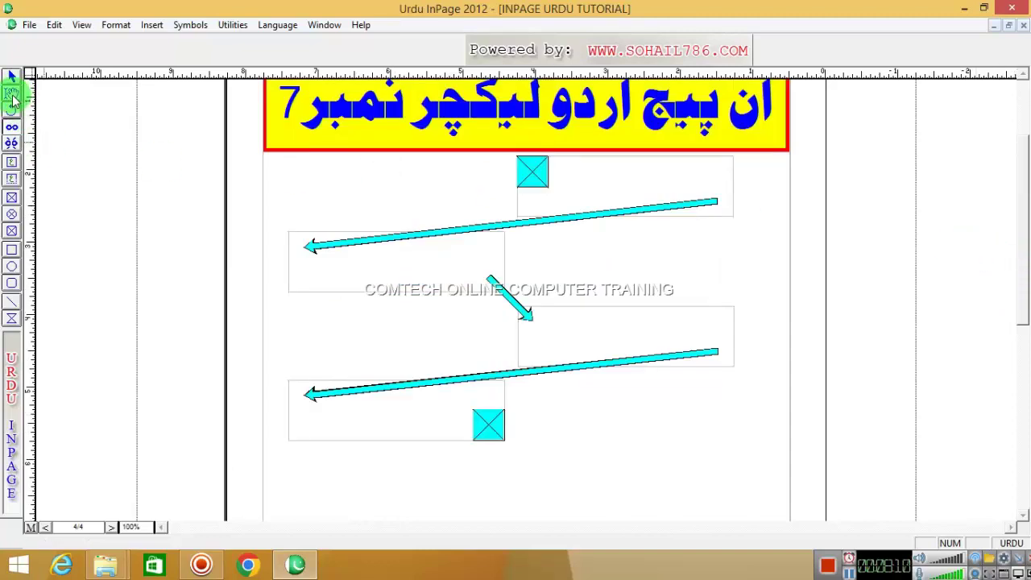
click(12, 95)
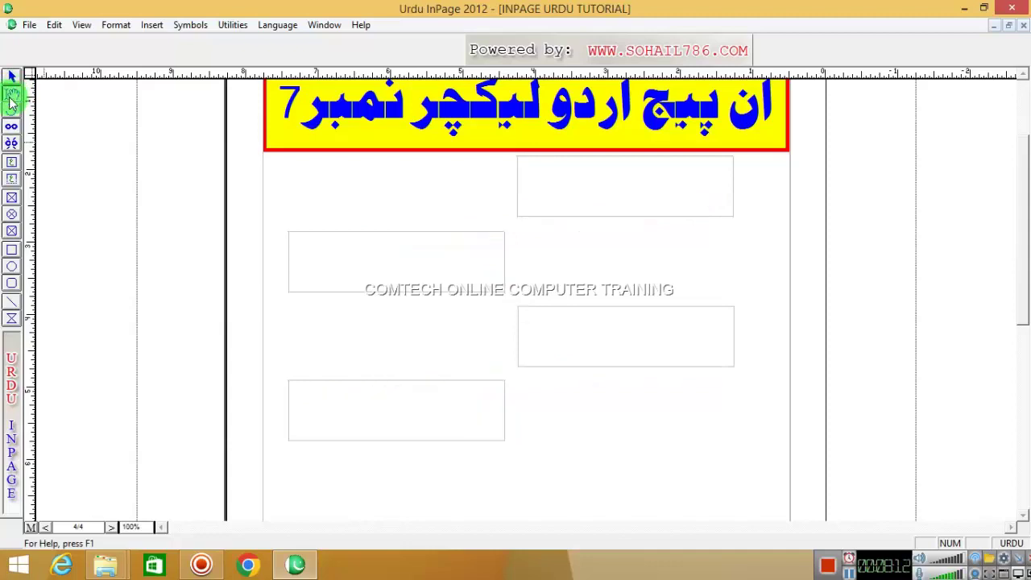
click(591, 182)
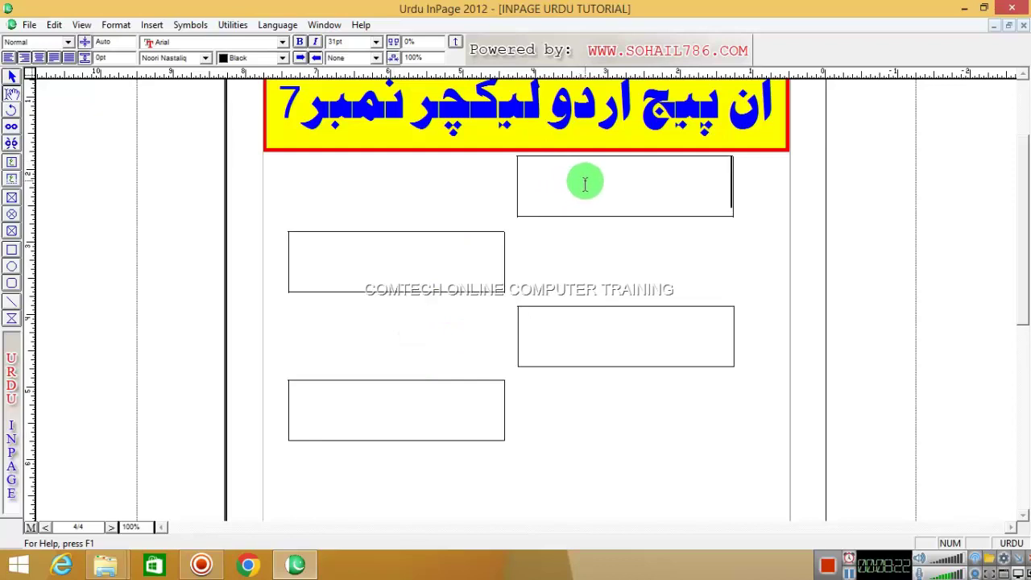
right_click(621, 171)
click(657, 235)
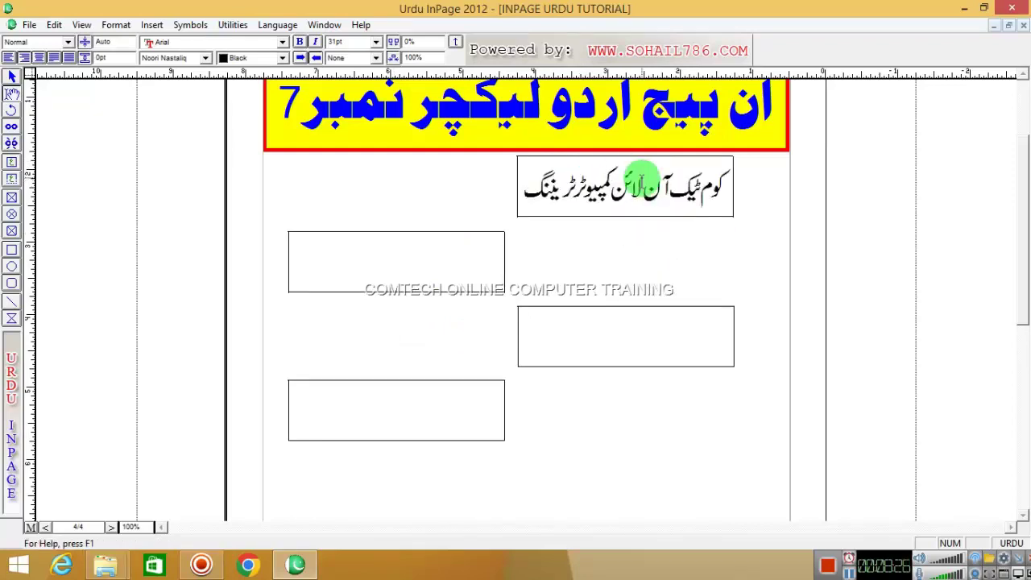
key(ctrl+v)
key(ctrl+v)
key(ctrl+v)
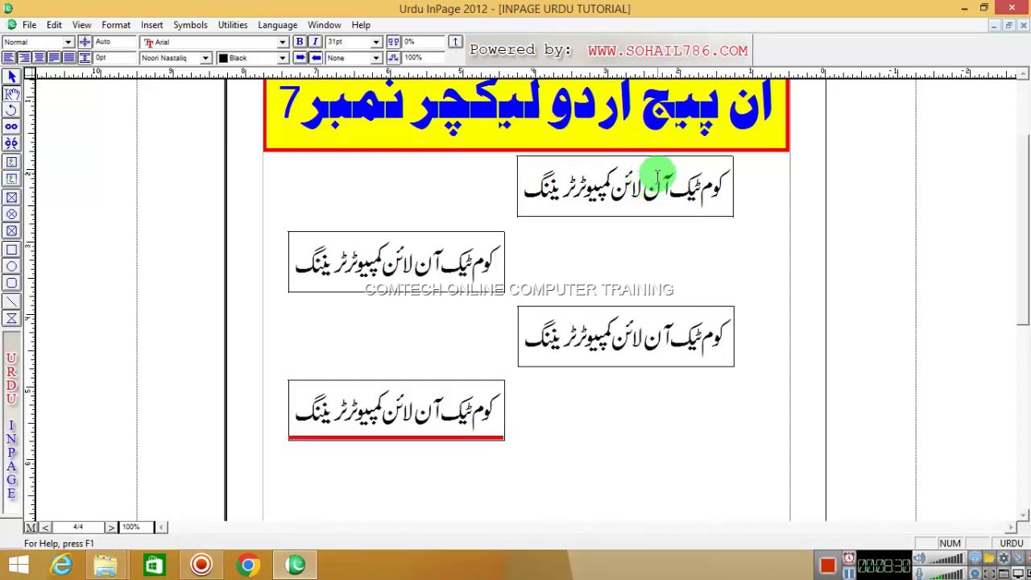
Examine how the text continues across the four linked boxes by placing the cursor in them and selecting text across boxes
triple_click(645, 182)
right_click(653, 177)
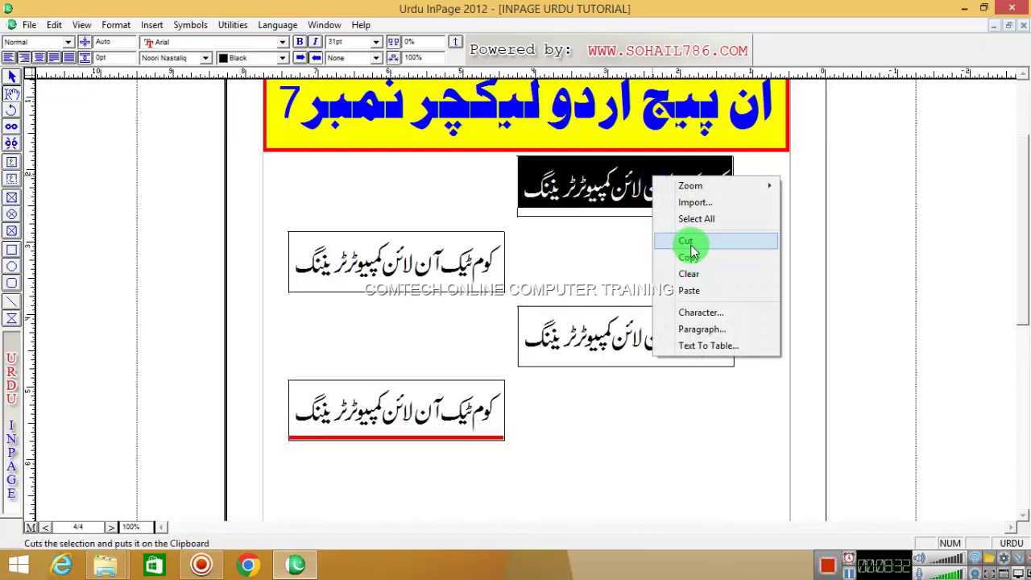
click(632, 187)
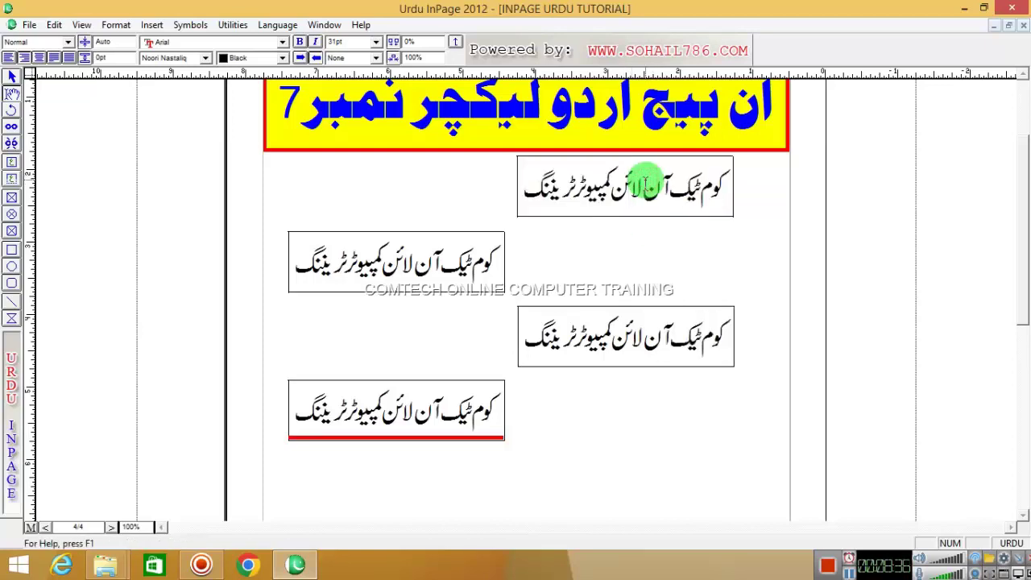
click(405, 257)
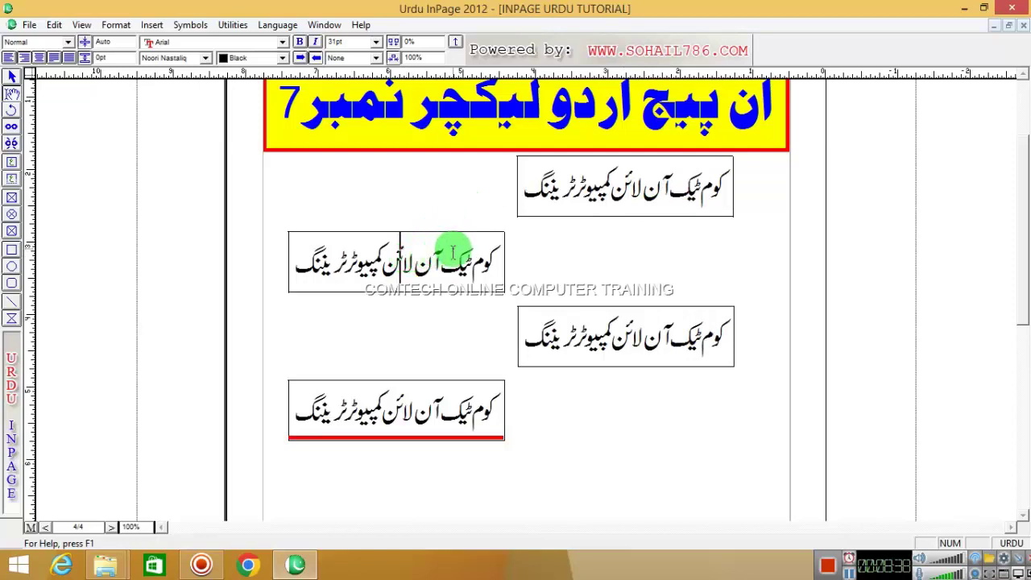
click(675, 334)
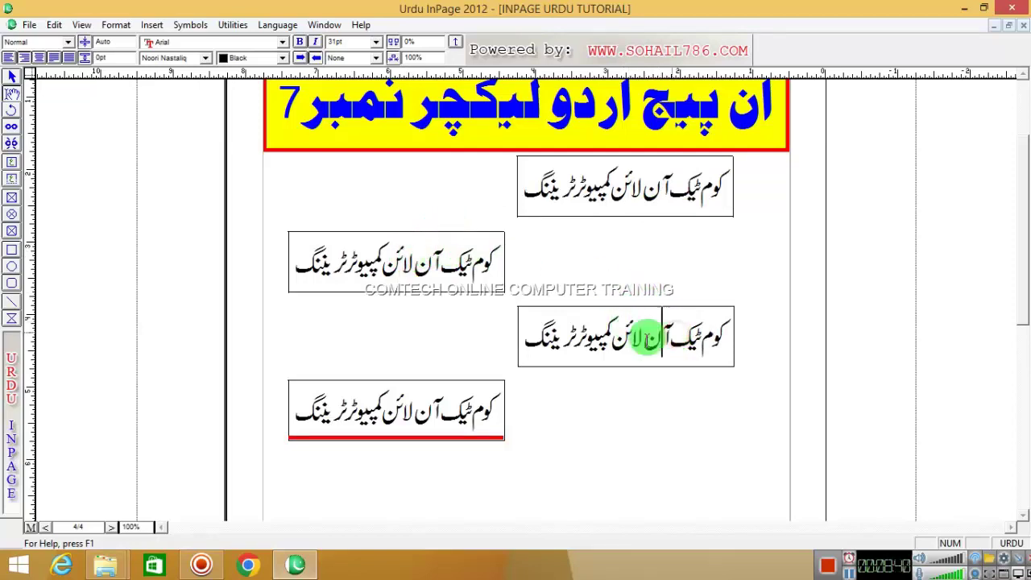
click(418, 398)
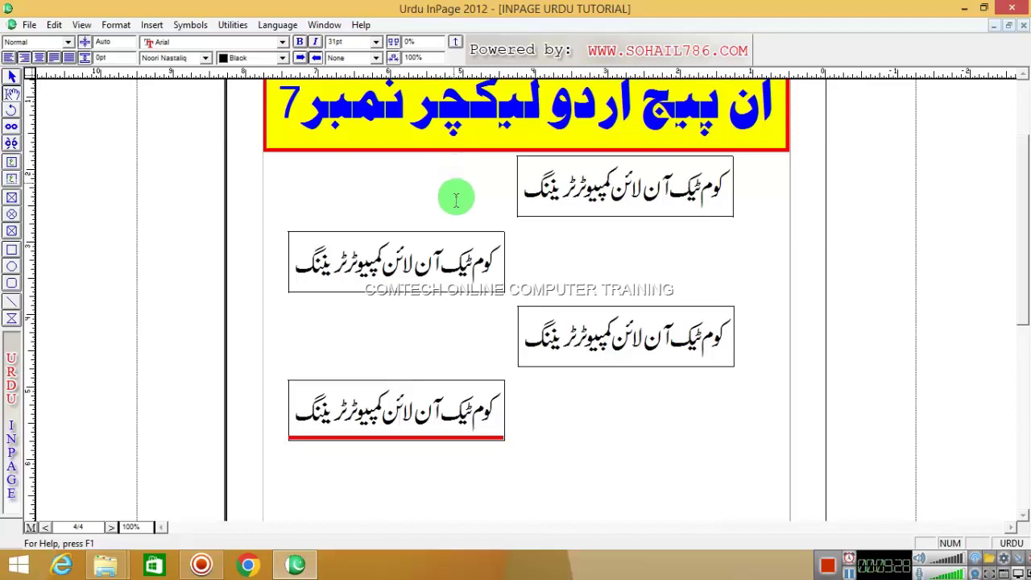
click(608, 321)
click(427, 403)
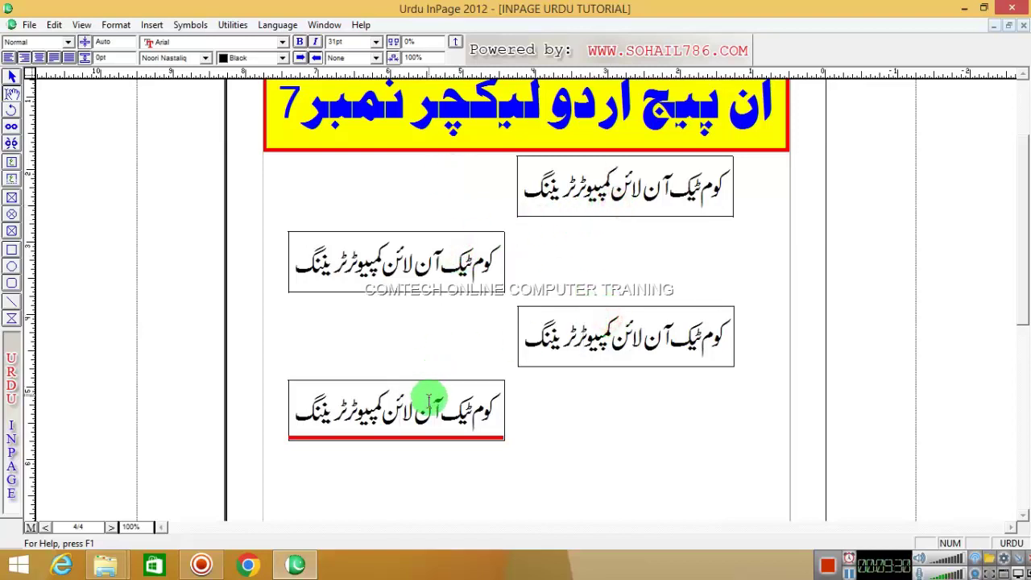
scroll(453, 302, up, 1)
drag(454, 306, 310, 346)
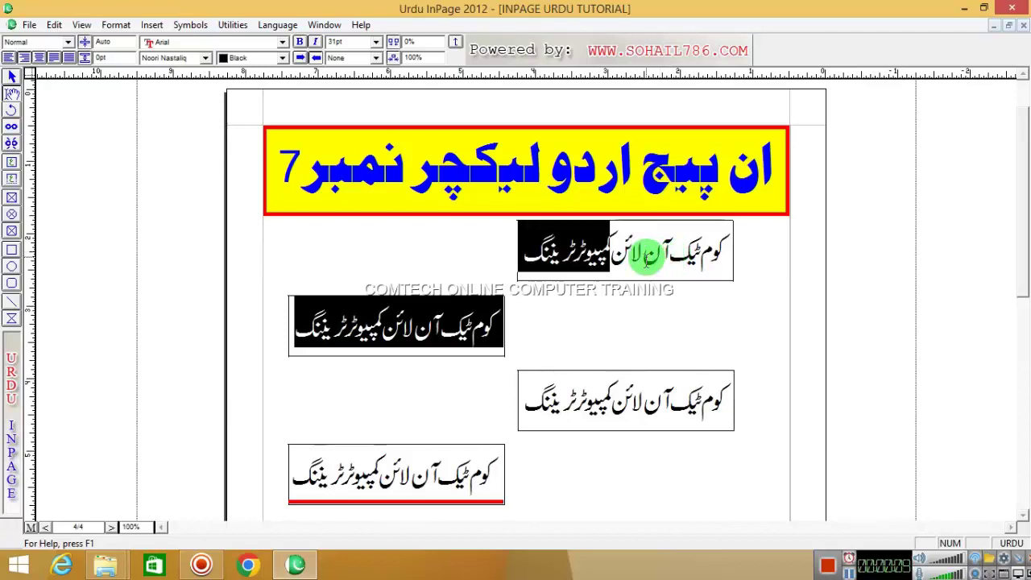
click(441, 327)
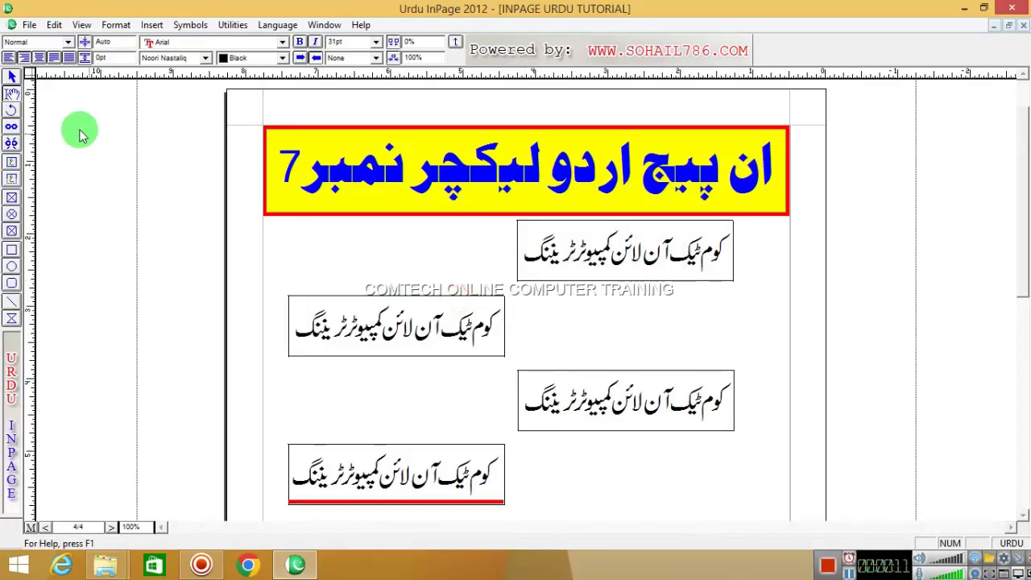
Unlink the text boxes one at a time, going from the fourth box up to the third and the second
click(12, 143)
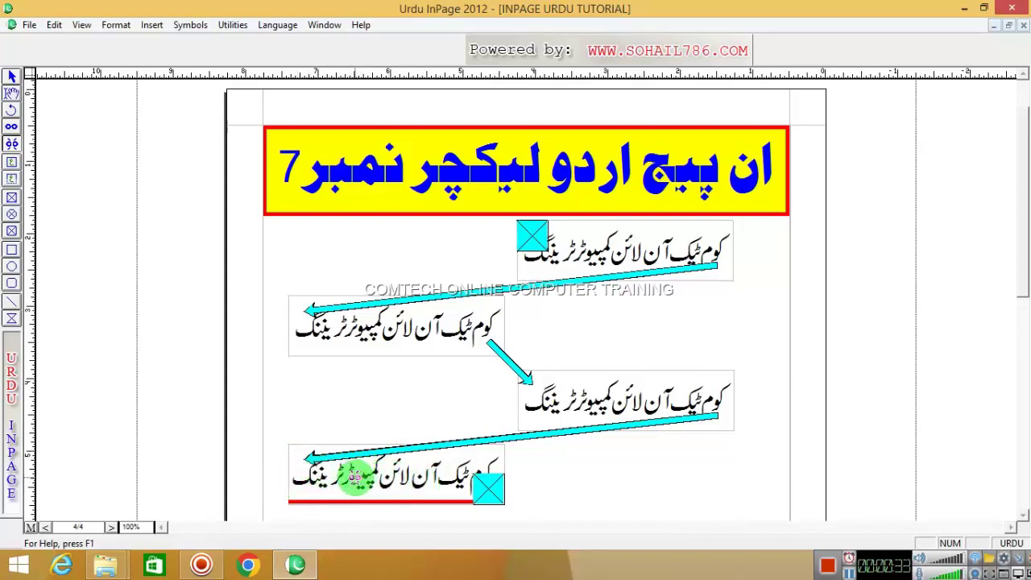
click(352, 478)
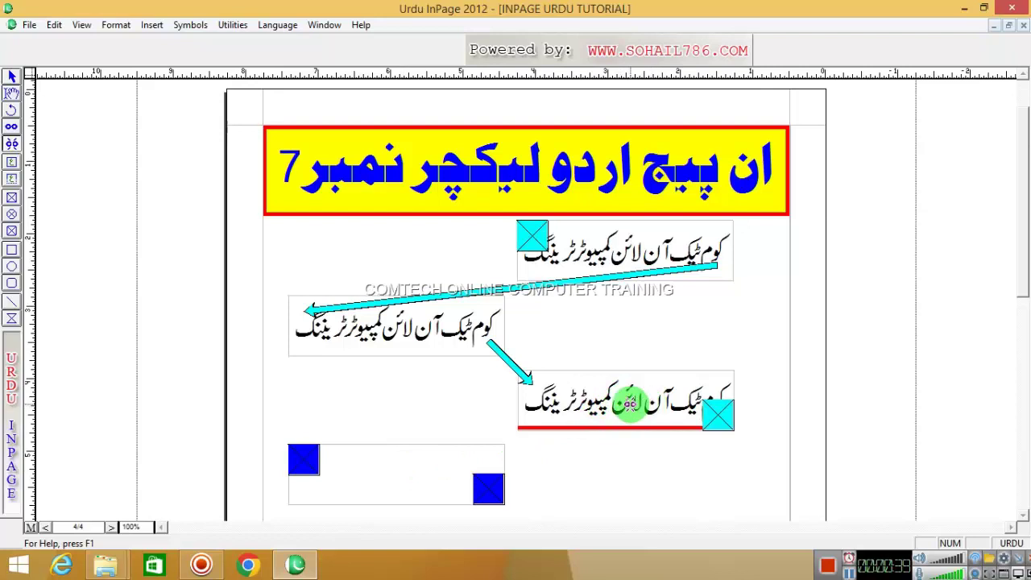
click(628, 402)
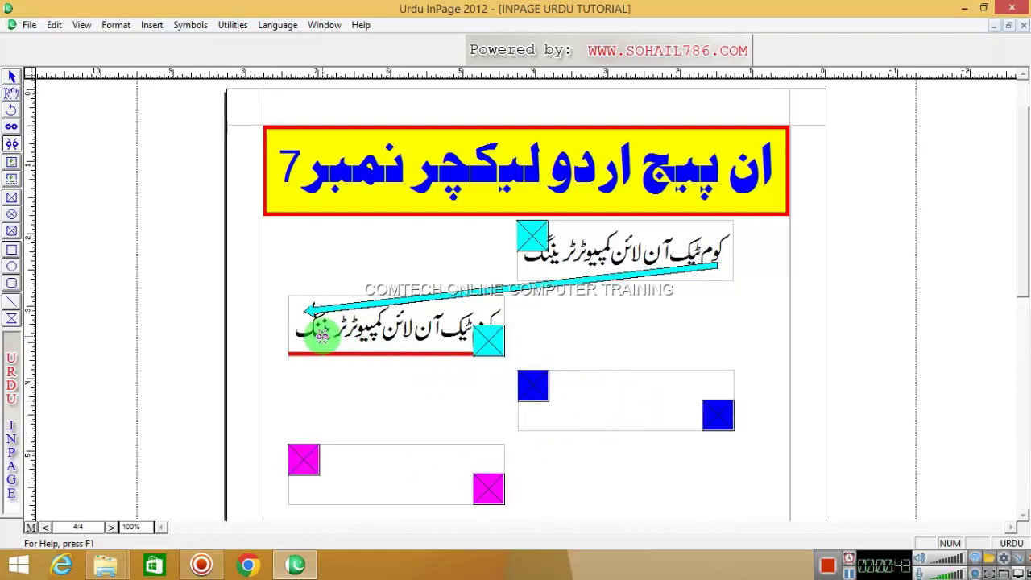
click(321, 336)
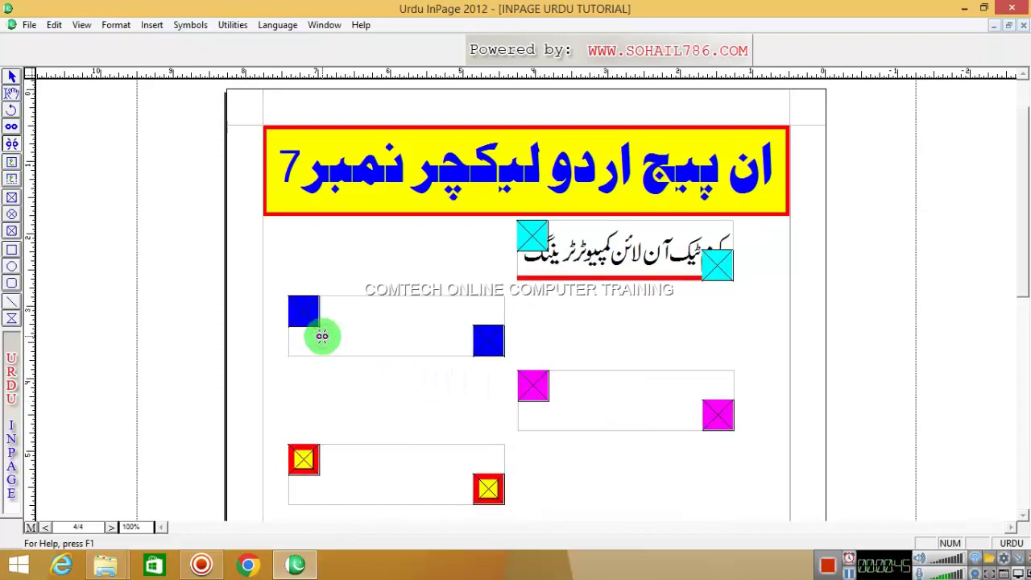
Select all the text in the first box under the banner and set its font size to 7pt
click(12, 92)
click(588, 242)
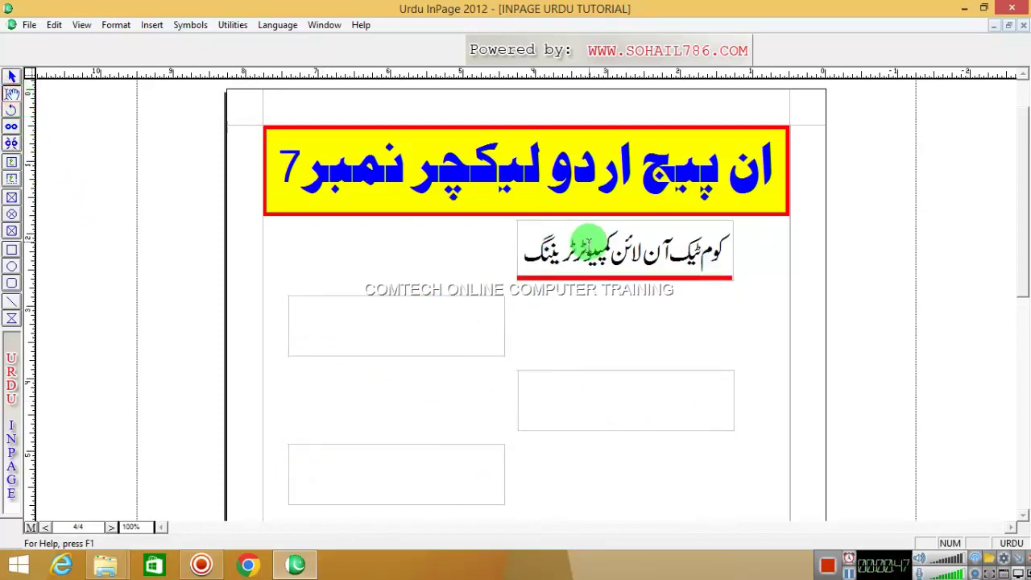
triple_click(588, 241)
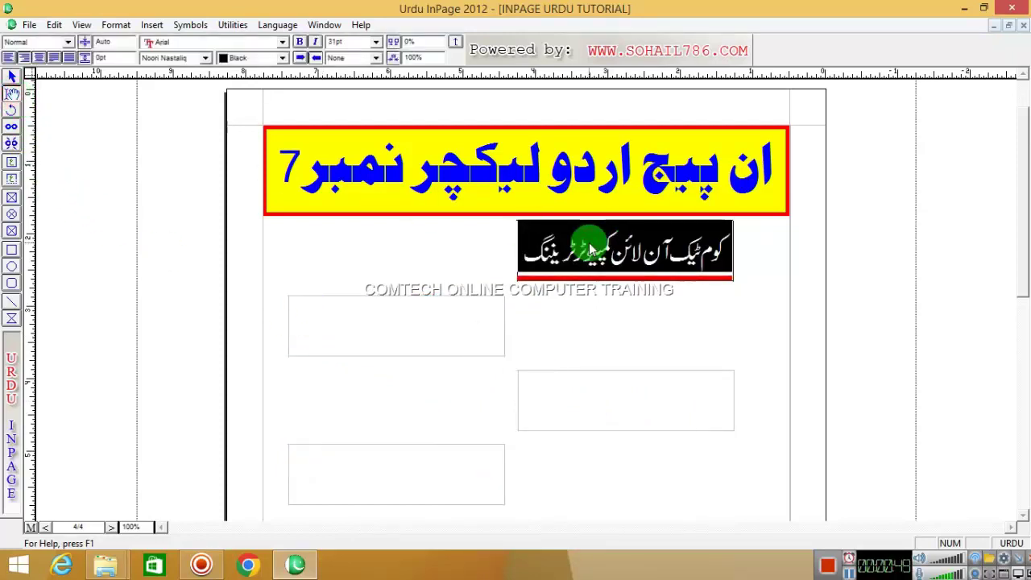
right_click(590, 250)
click(618, 278)
click(634, 255)
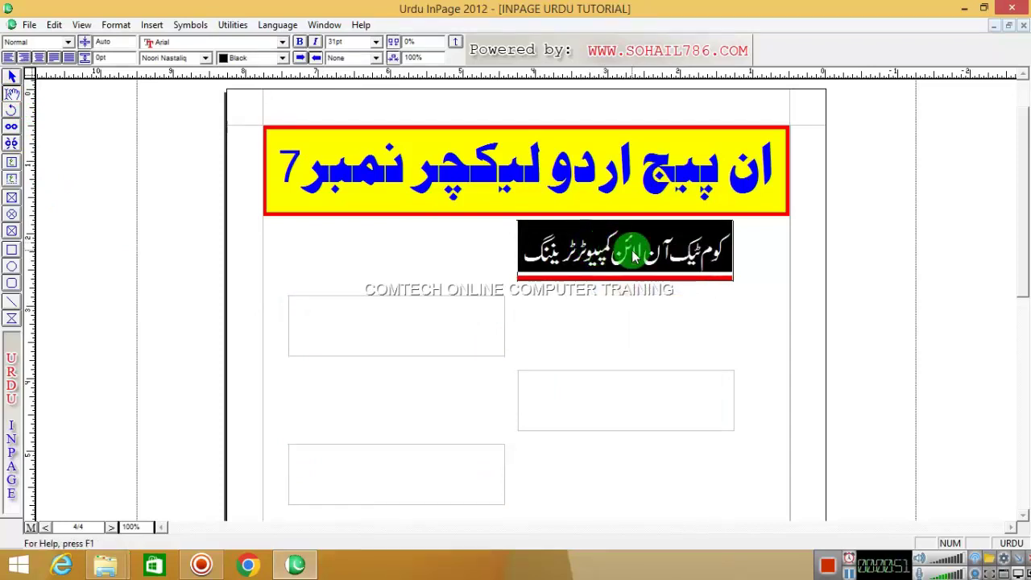
click(376, 41)
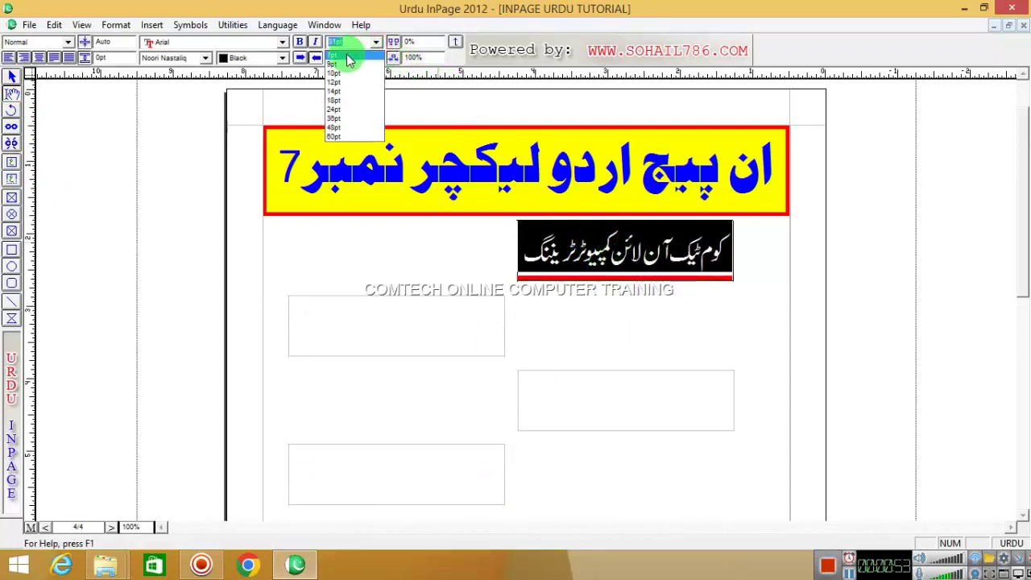
click(347, 56)
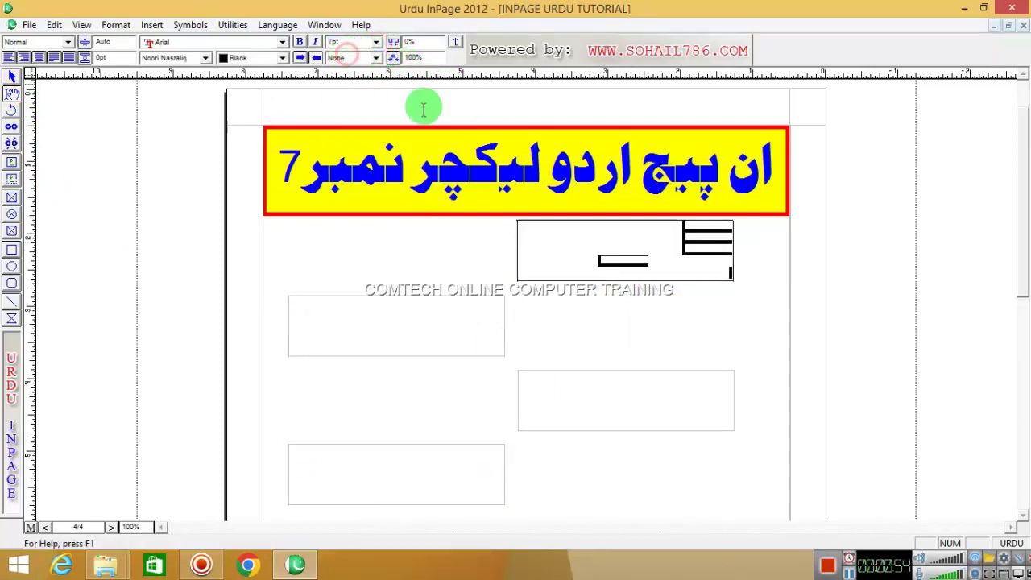
Check the text lines in the first box at 300% zoom, and return the view to actual size
right_click(658, 239)
mouse_move(693, 243)
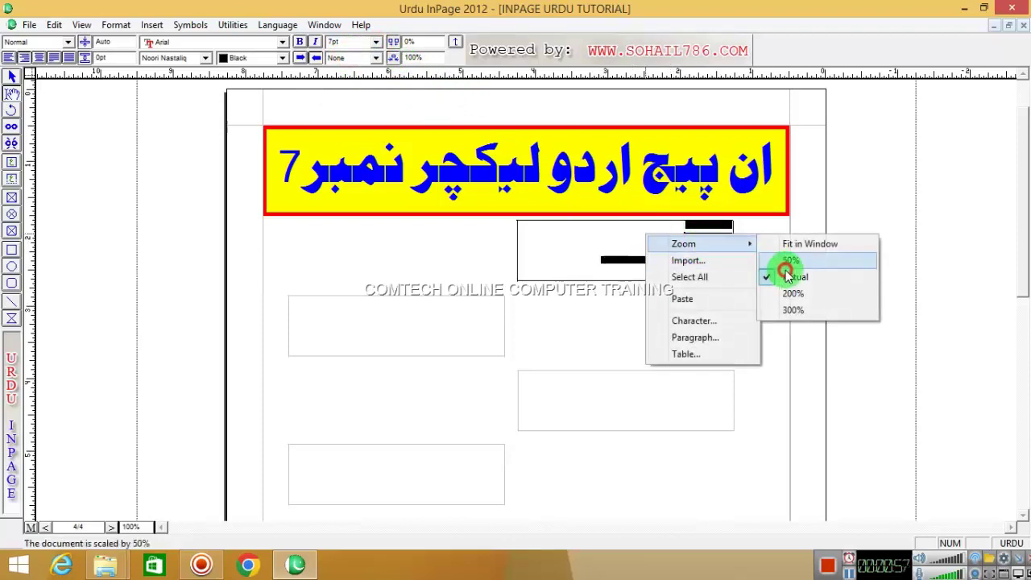
click(802, 311)
click(721, 315)
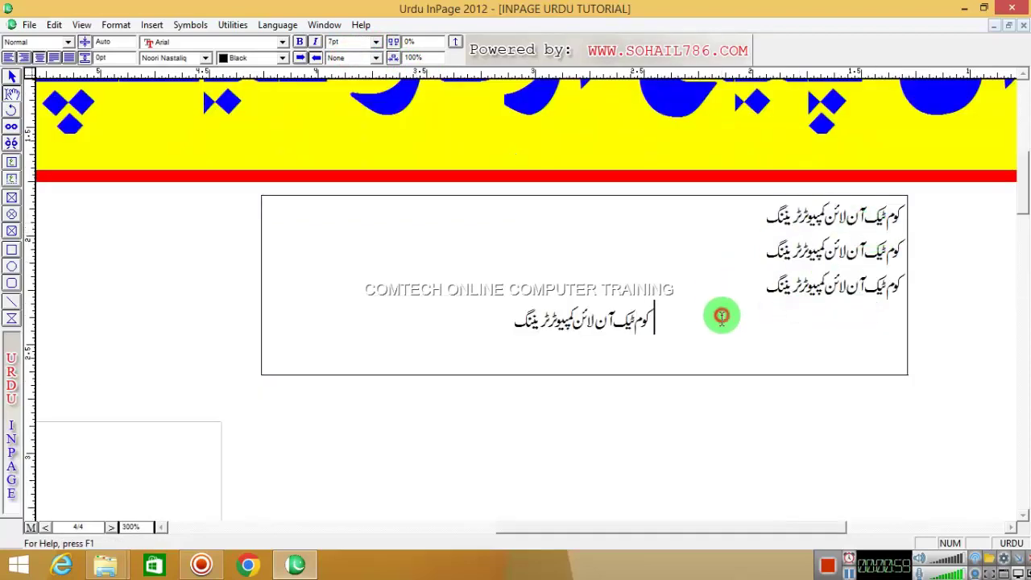
drag(794, 205, 806, 323)
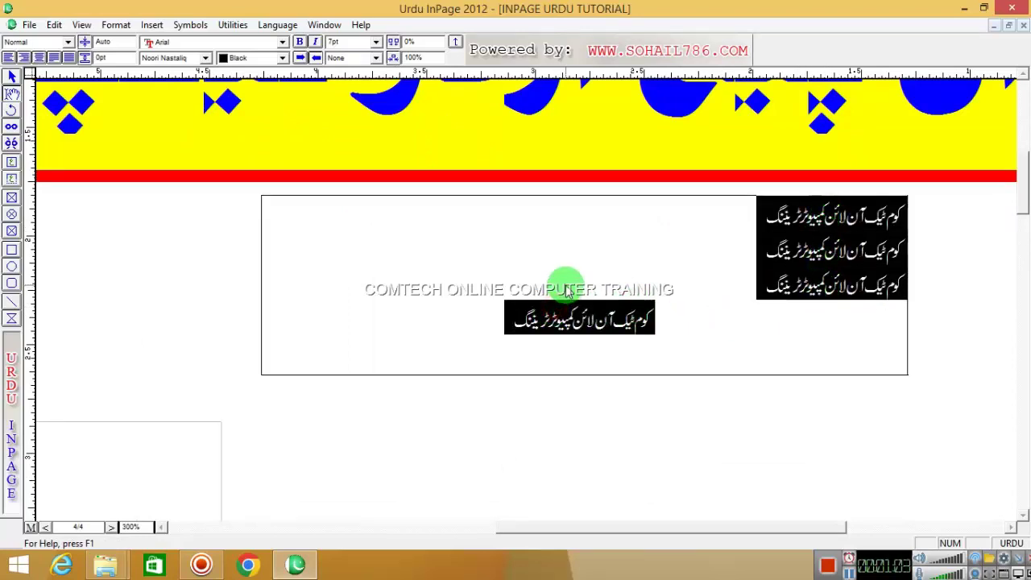
right_click(500, 254)
click(652, 292)
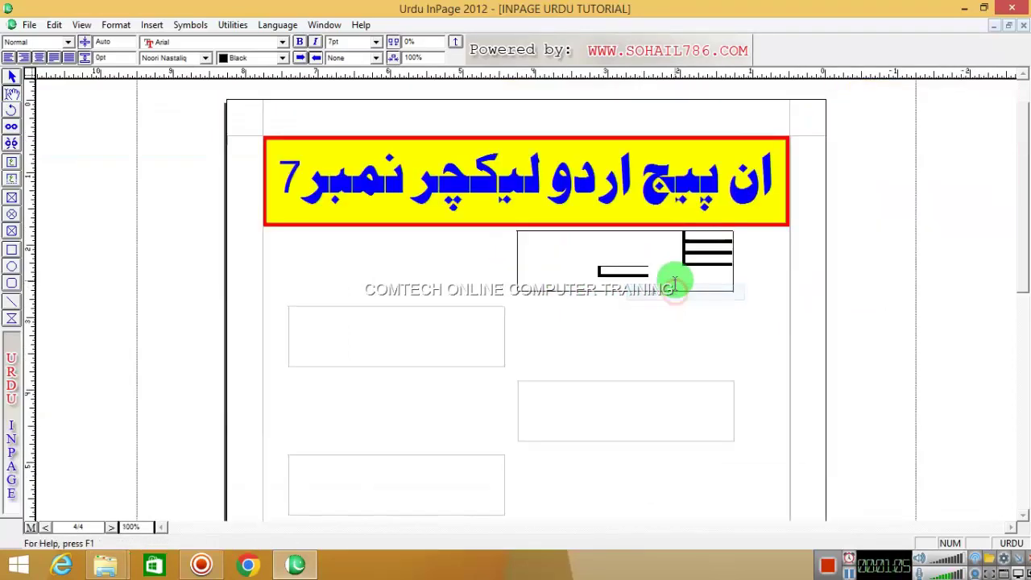
Link the first text box under the banner to the second box, and the second box to the third
click(11, 129)
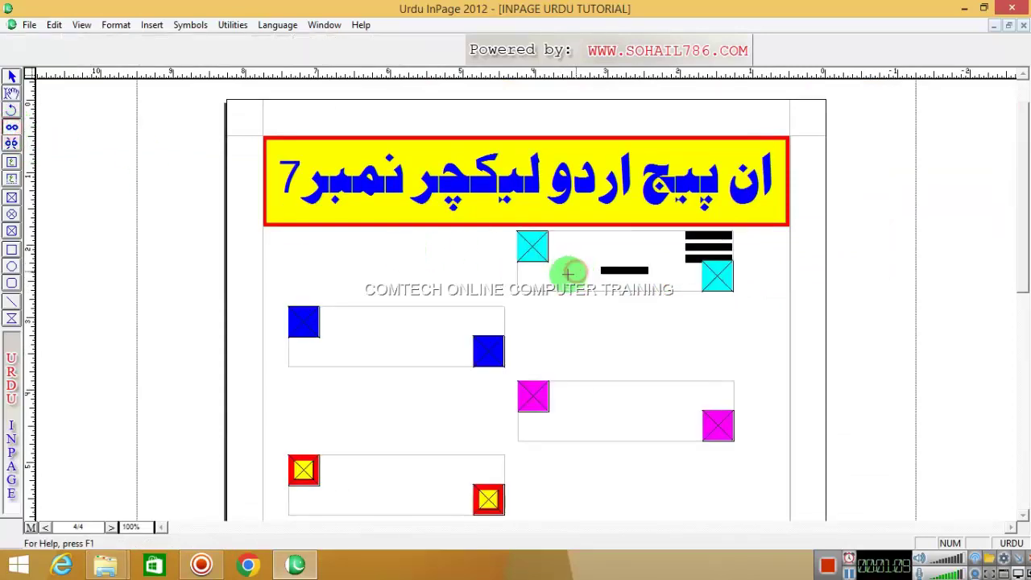
click(439, 324)
click(594, 410)
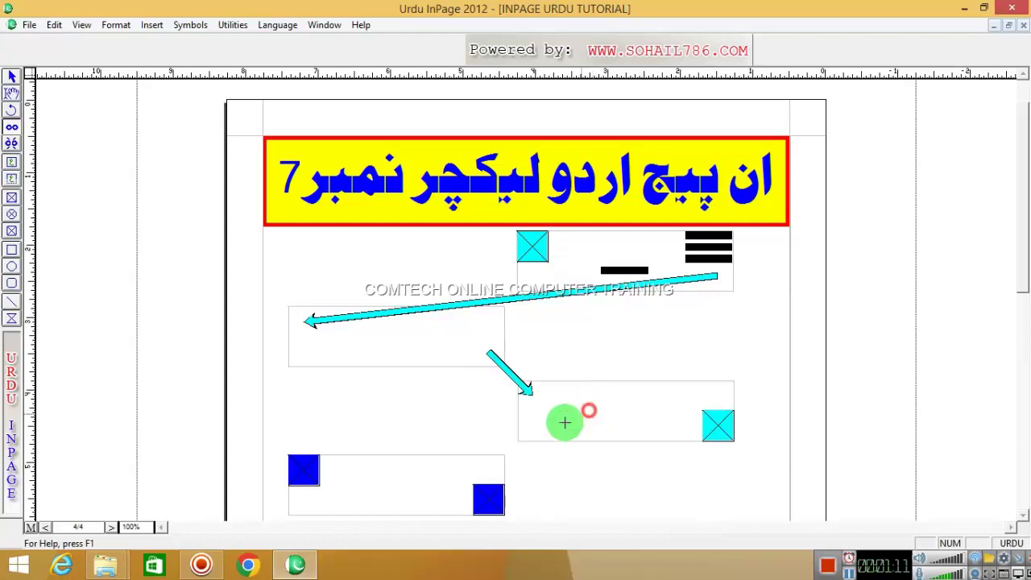
Select all the text in the linked boxes and increase its font size gradually to 27pt so it flows into the third box
click(11, 76)
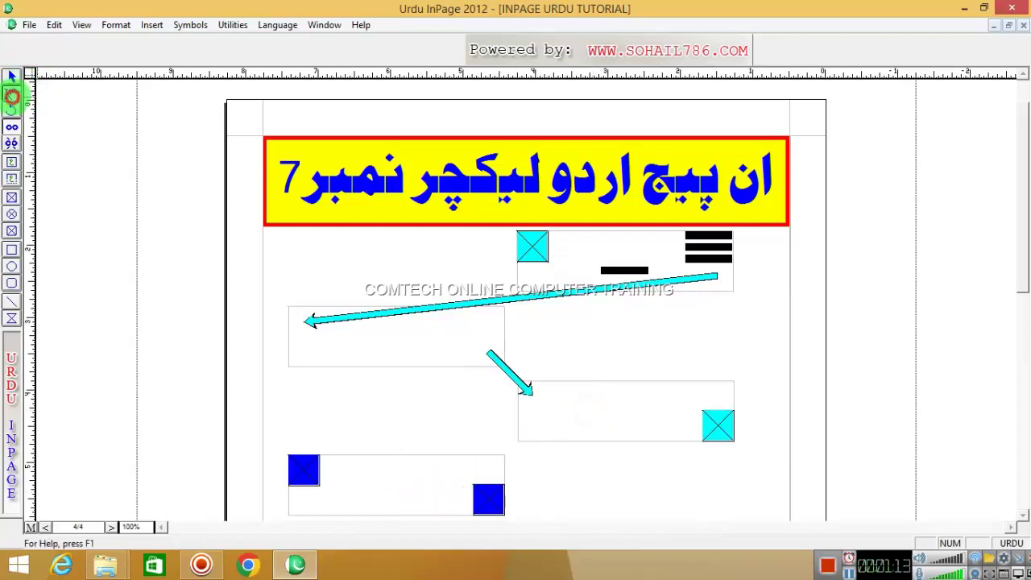
click(654, 238)
click(651, 269)
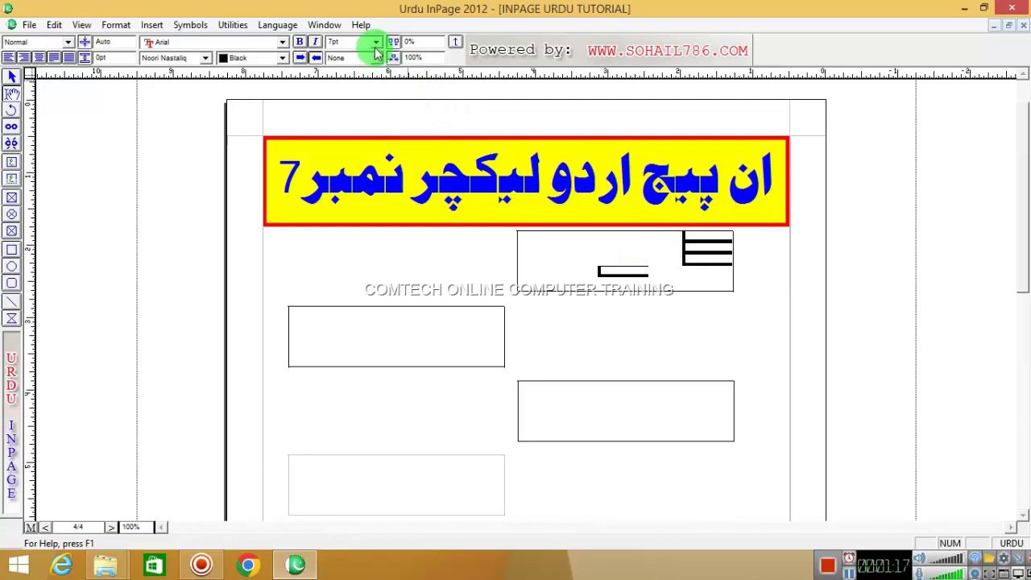
scroll(376, 46, up, 7)
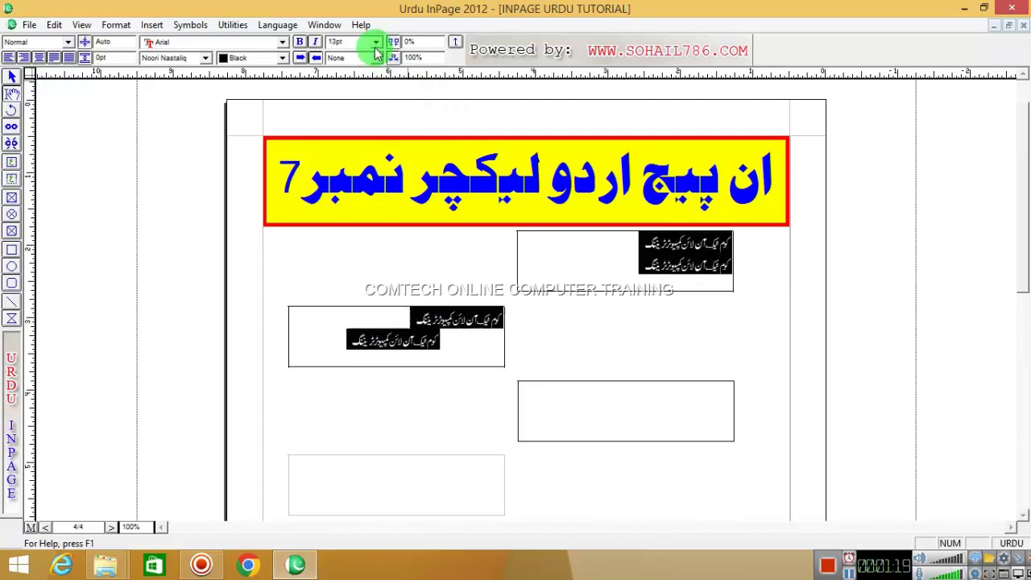
scroll(376, 50, up, 7)
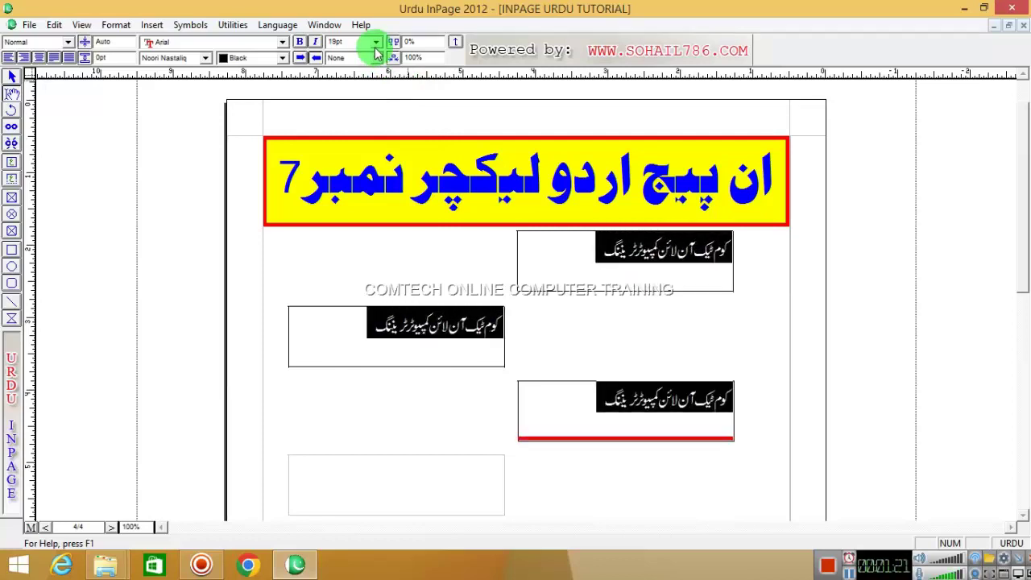
scroll(376, 53, up, 7)
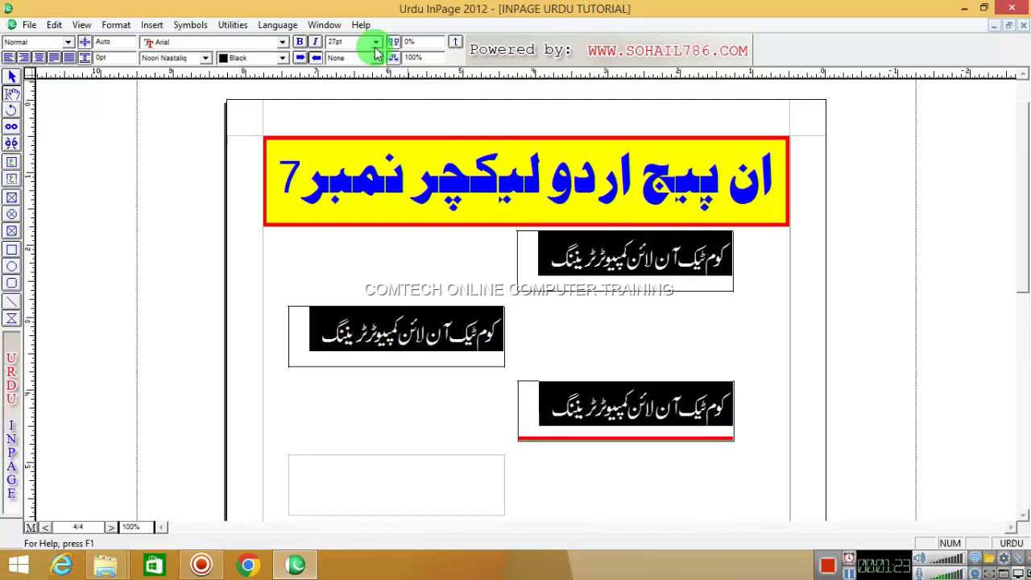
Link the third text box to the fourth so the overflowing text continues into it
click(11, 127)
click(435, 375)
click(570, 424)
click(459, 478)
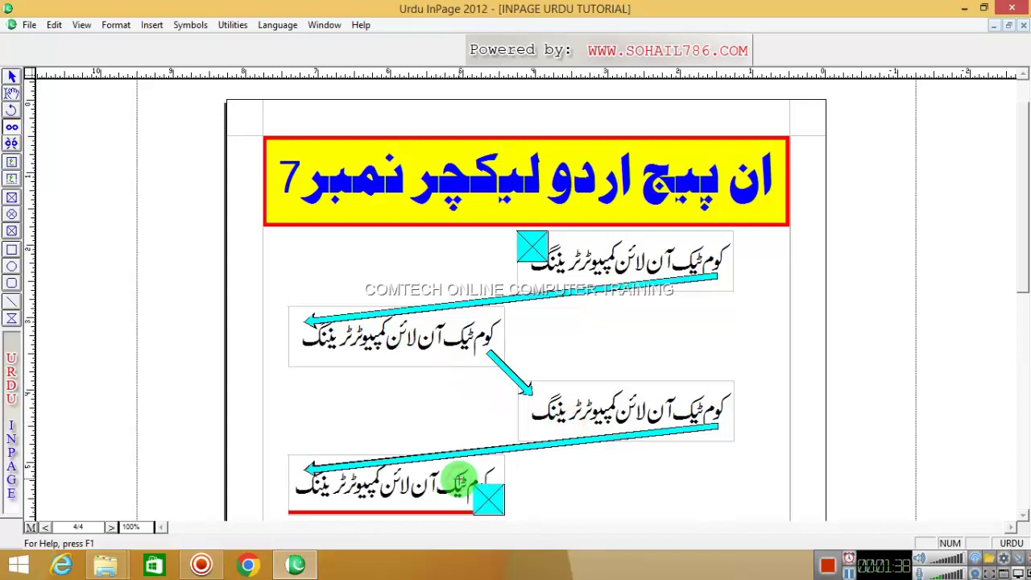